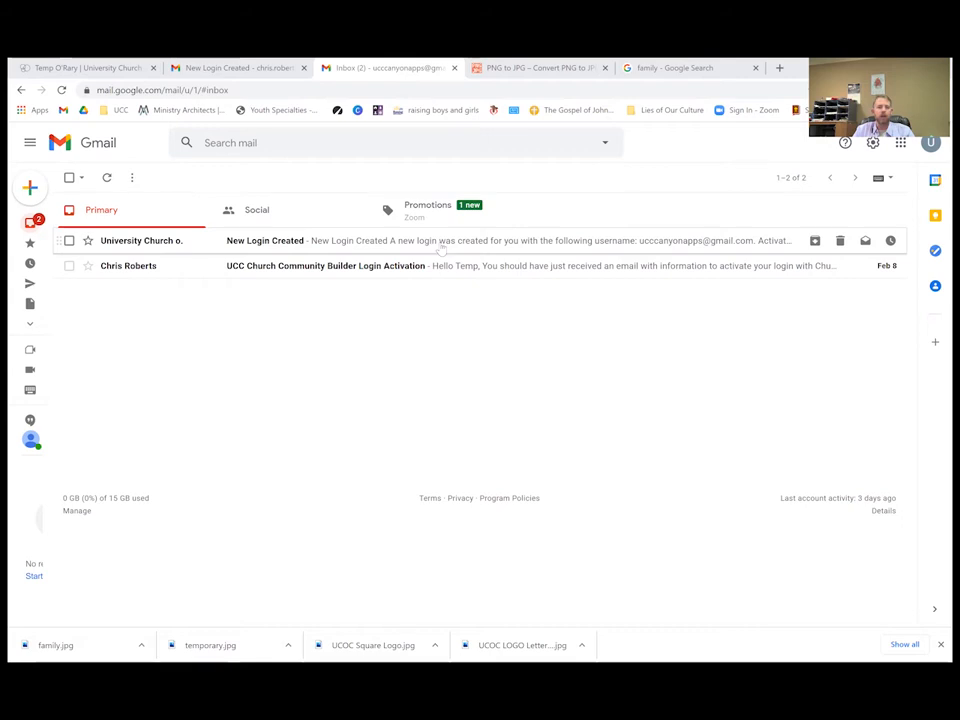
Read the New Login Created and Login Activation emails, then follow ACTIVATE LOGIN in New Login Created.
left_click(441, 250)
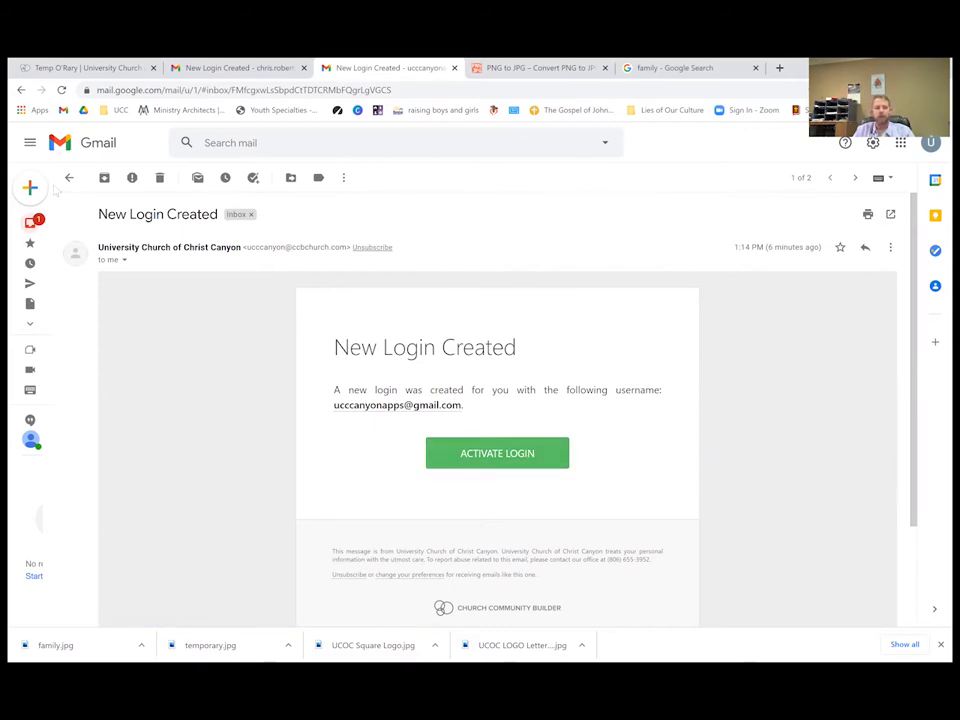
left_click(58, 142)
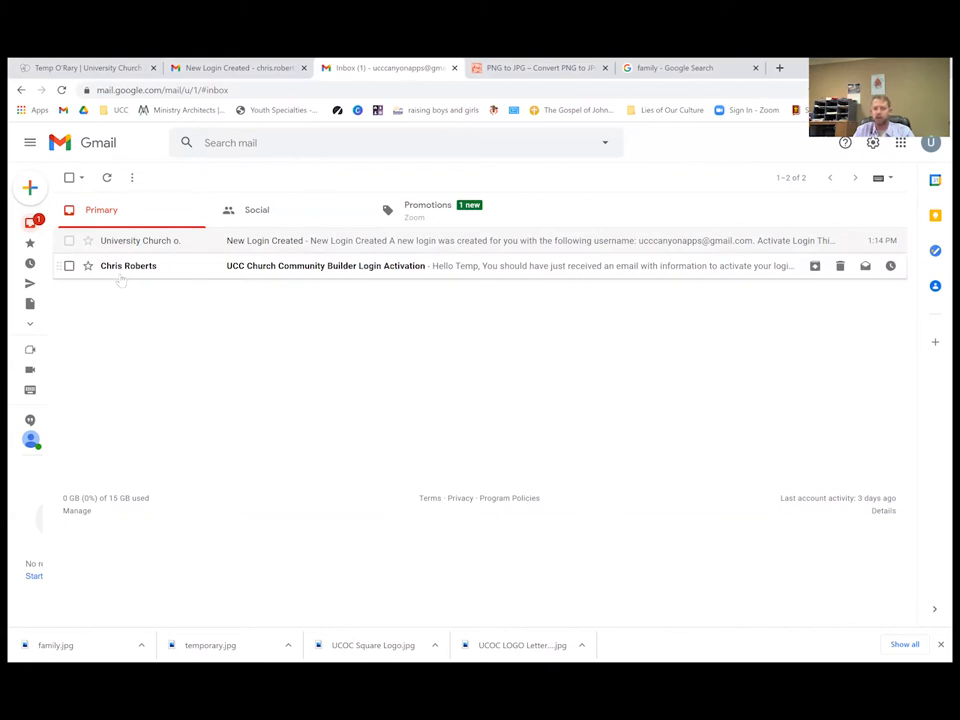
left_click(452, 268)
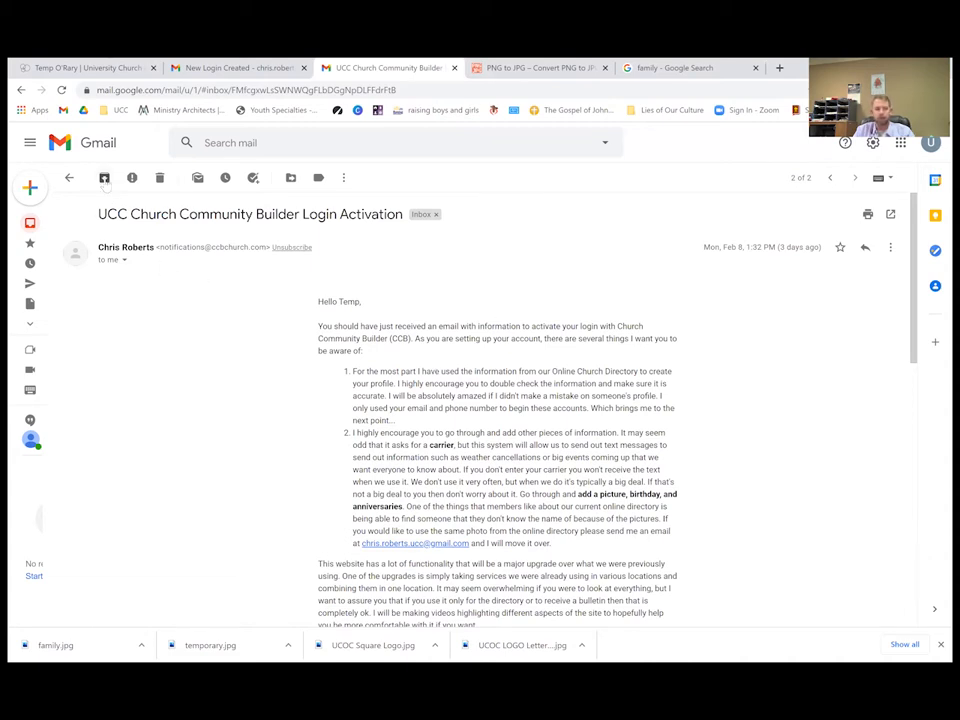
left_click(69, 177)
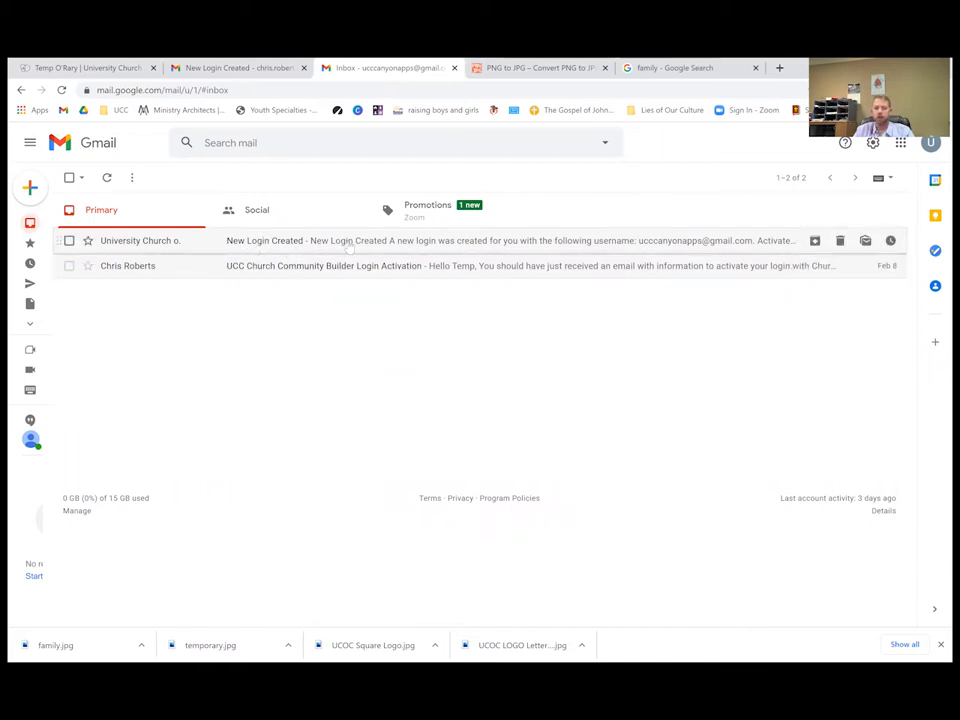
left_click(345, 241)
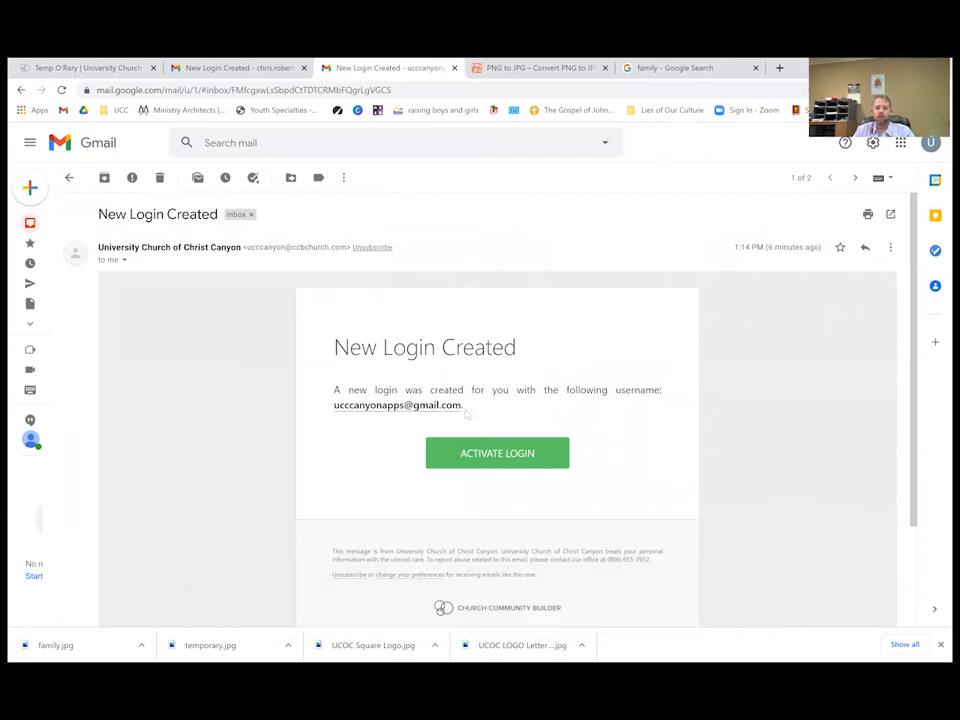
left_click(498, 457)
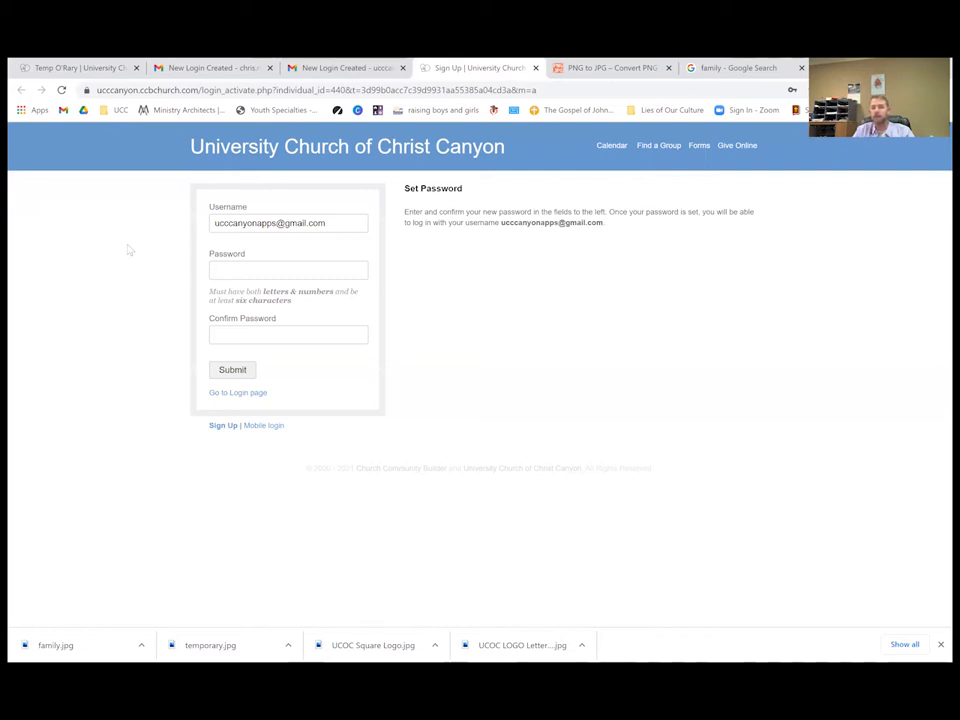
Enter the new account password in both password fields and submit it.
left_click(241, 267)
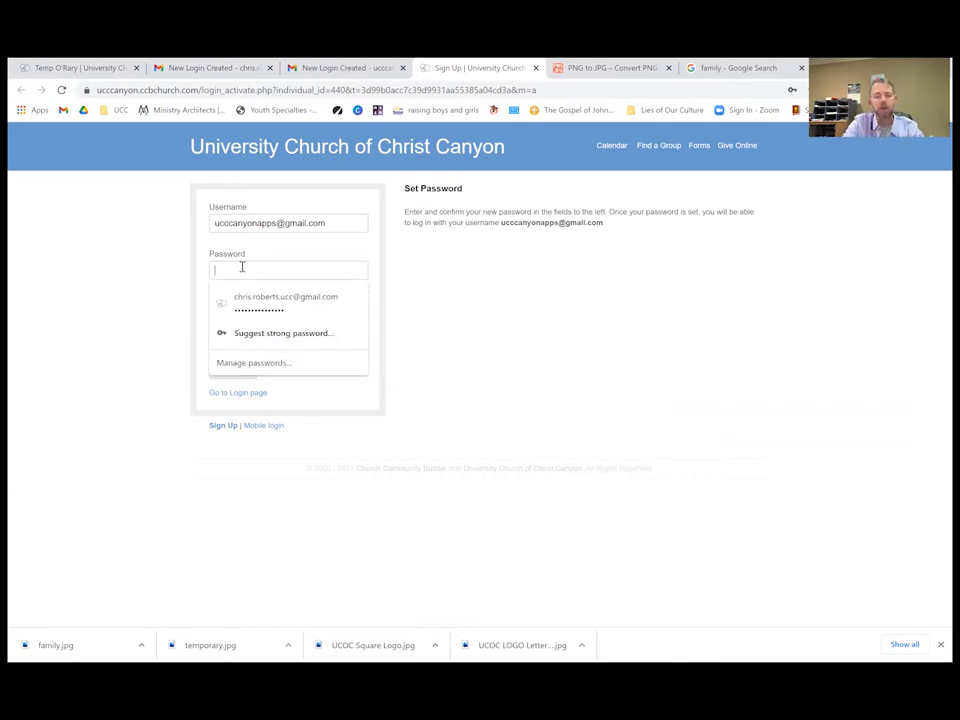
type("****")
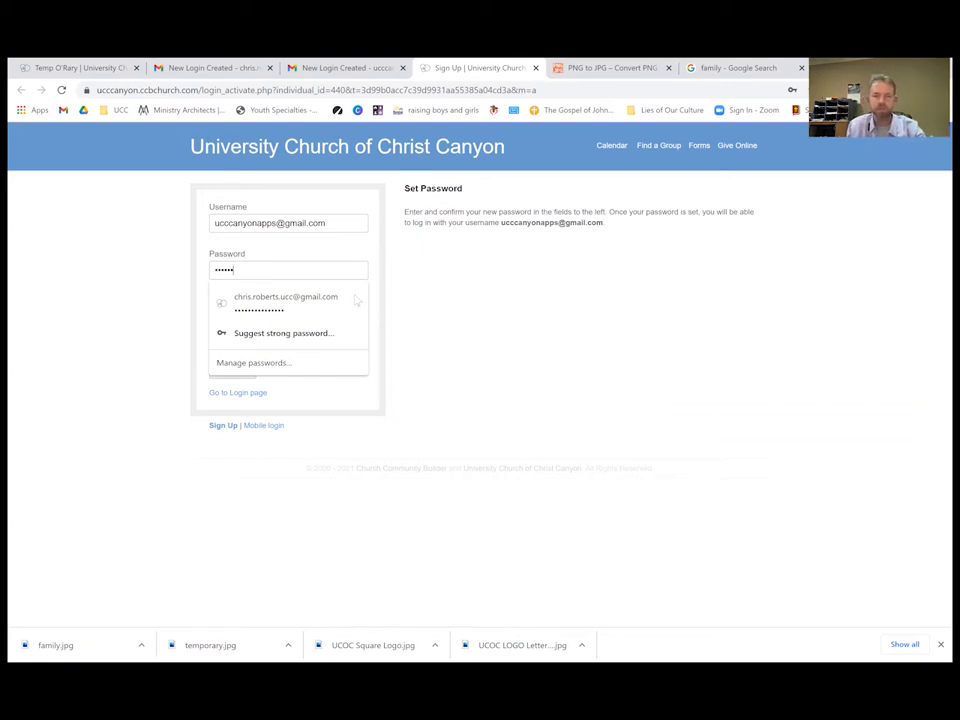
left_click(461, 315)
left_click(271, 339)
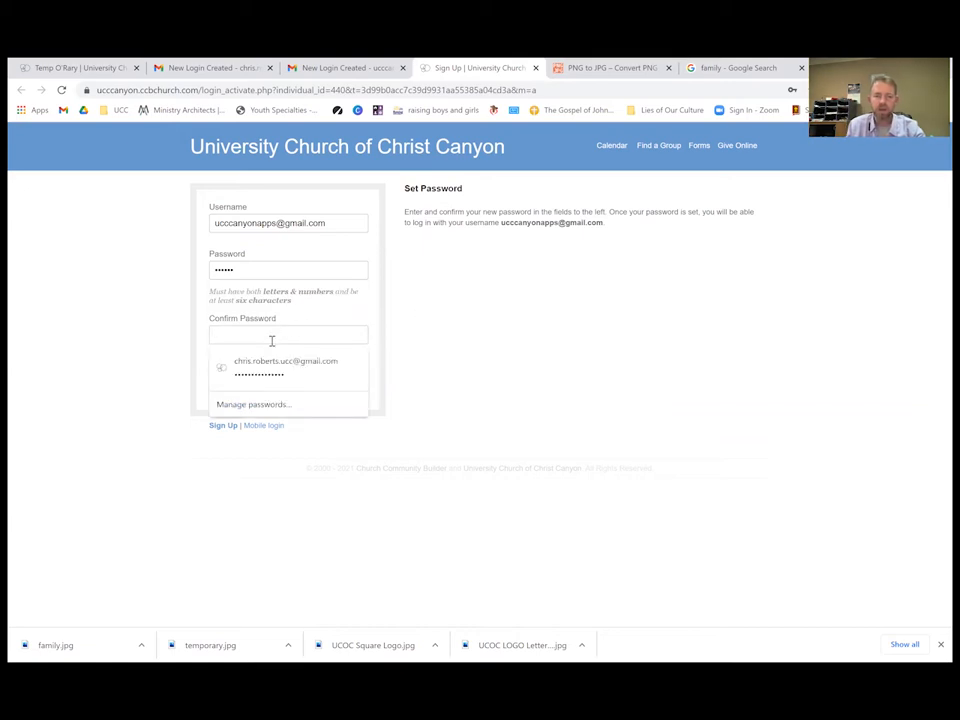
type("****")
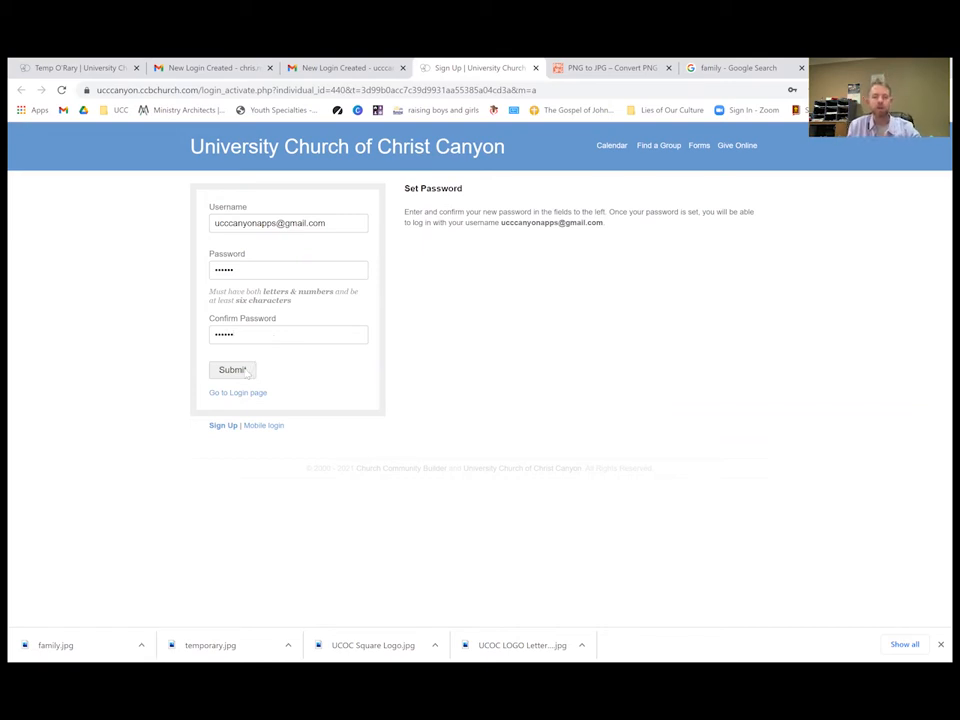
left_click(247, 372)
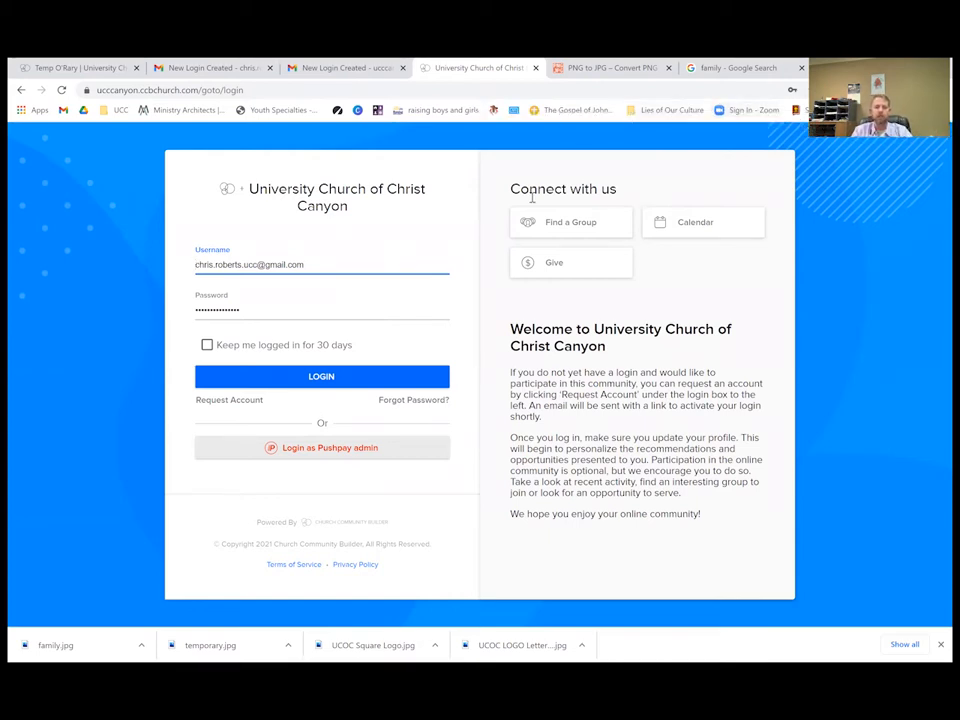
Replace the prefilled username with the account's e-mail address, enter the password, and log in.
left_click_drag(317, 265, 84, 259)
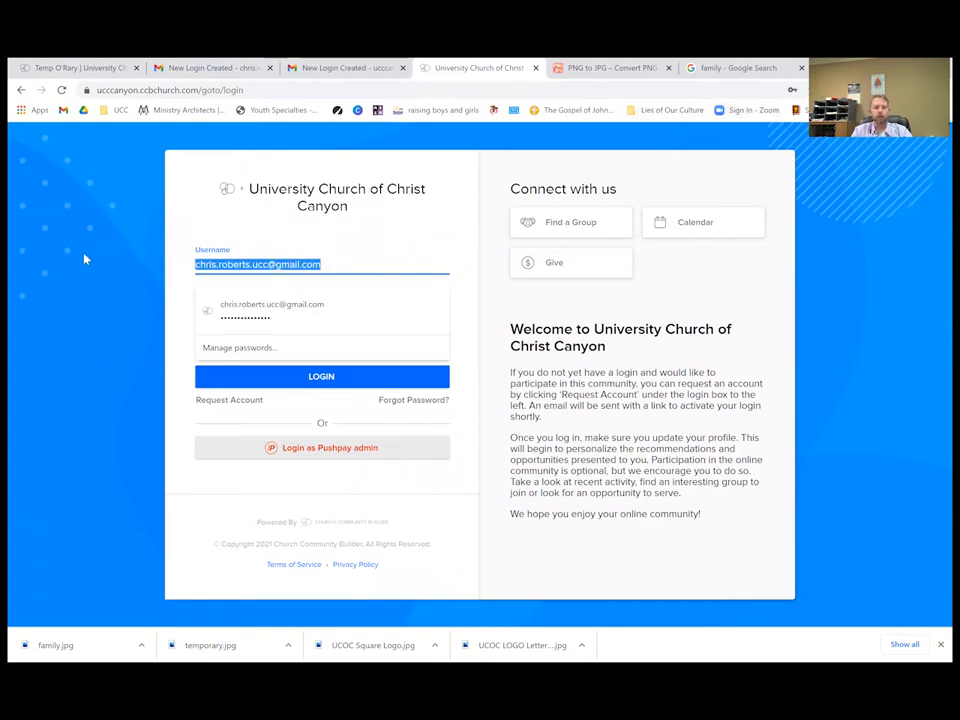
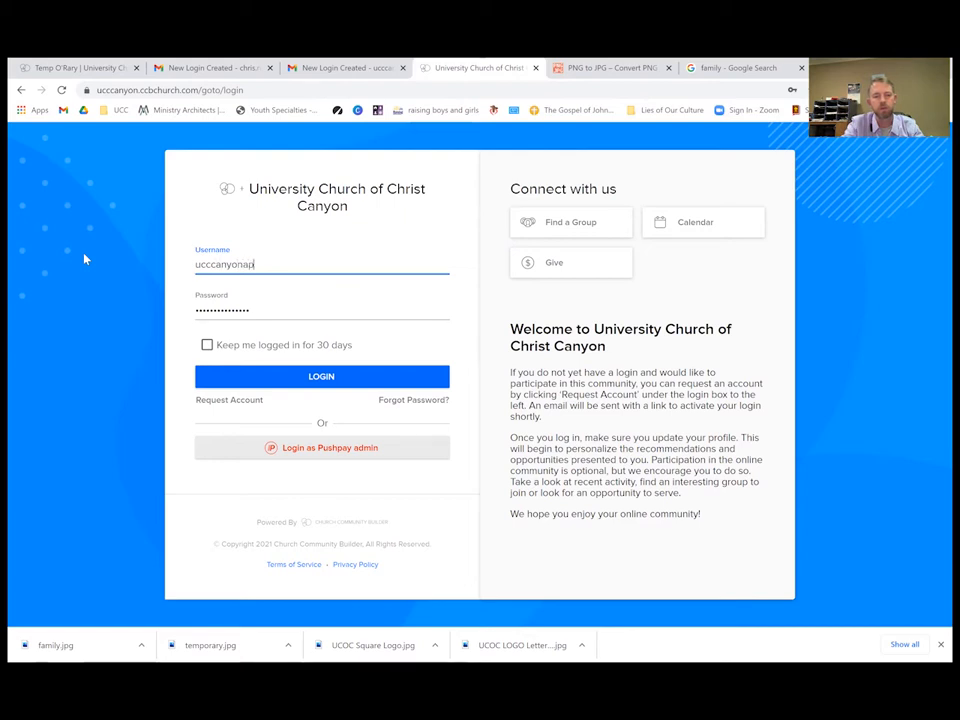
key("Tab")
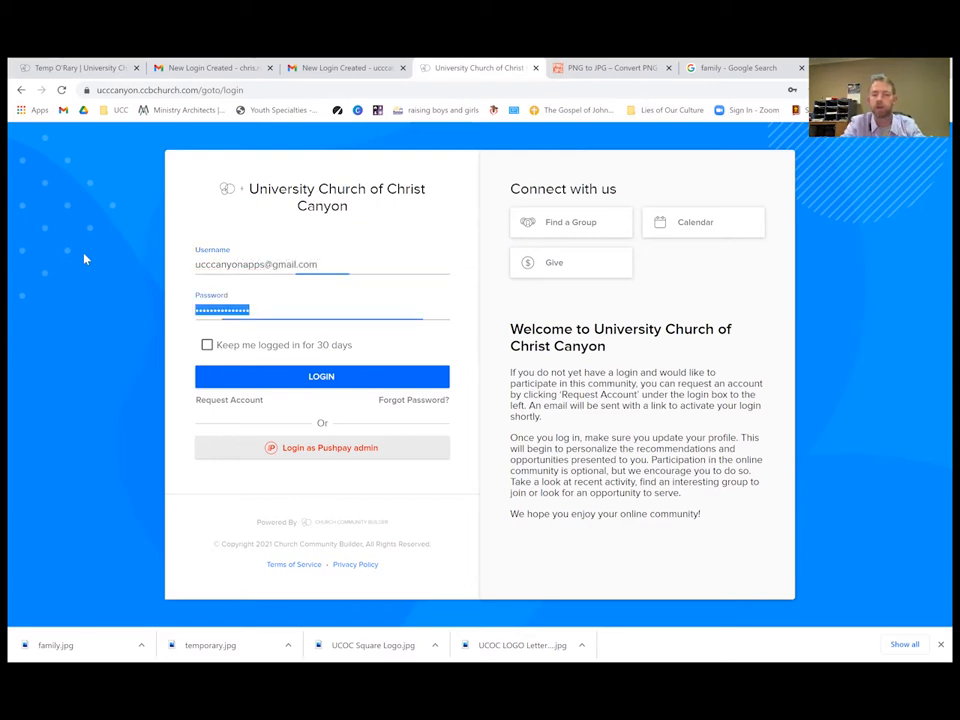
type("******")
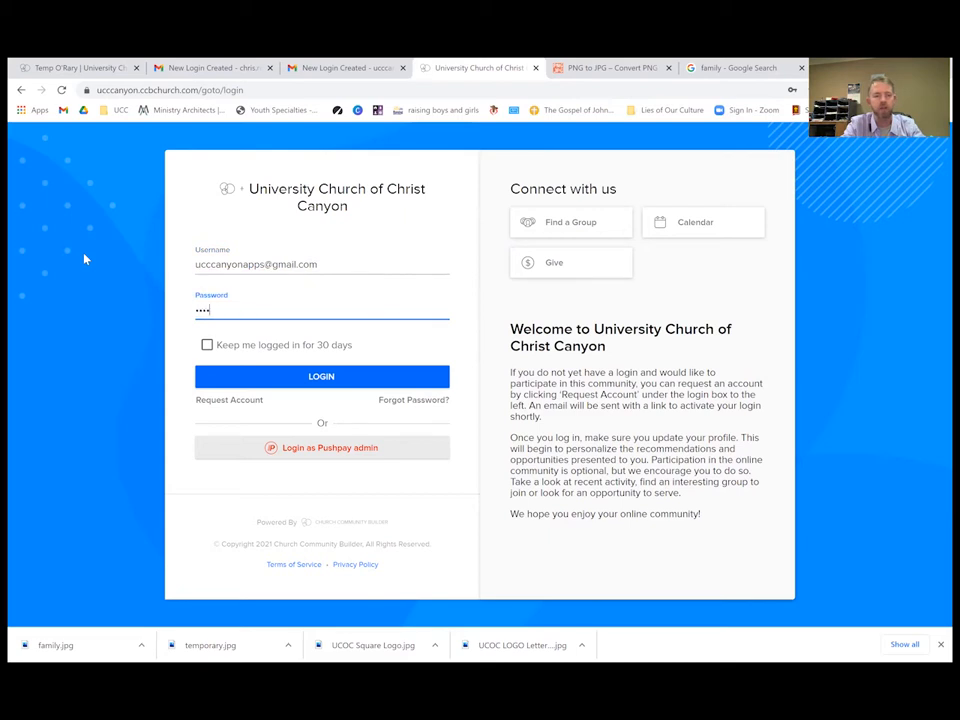
key("Return")
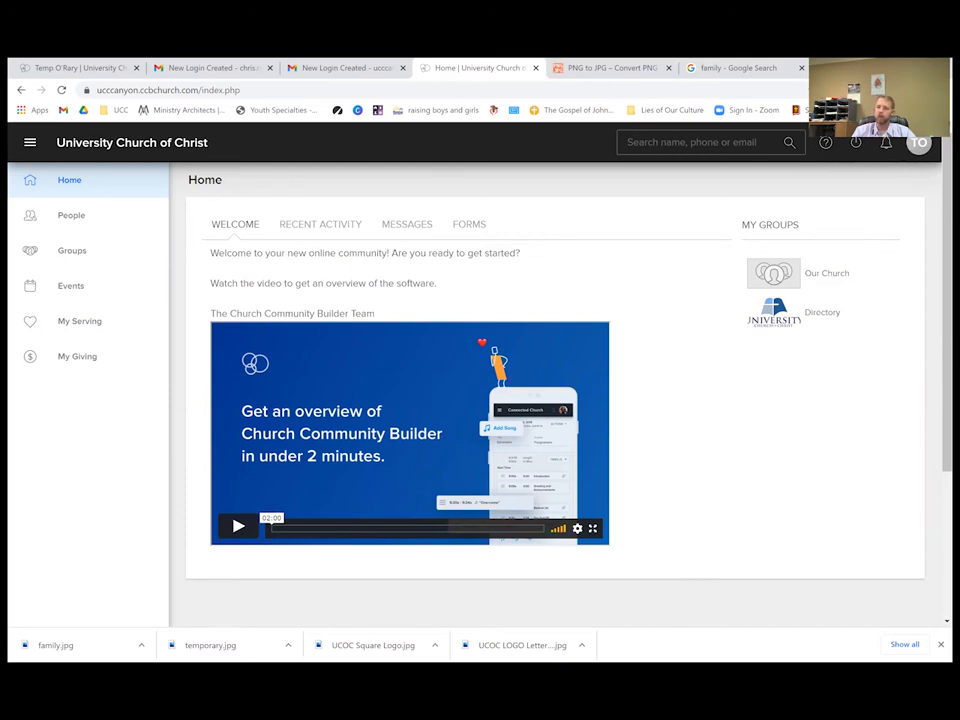
Go to the signed-in member's own profile from the avatar and choose EDIT PROFILE.
left_click(920, 145)
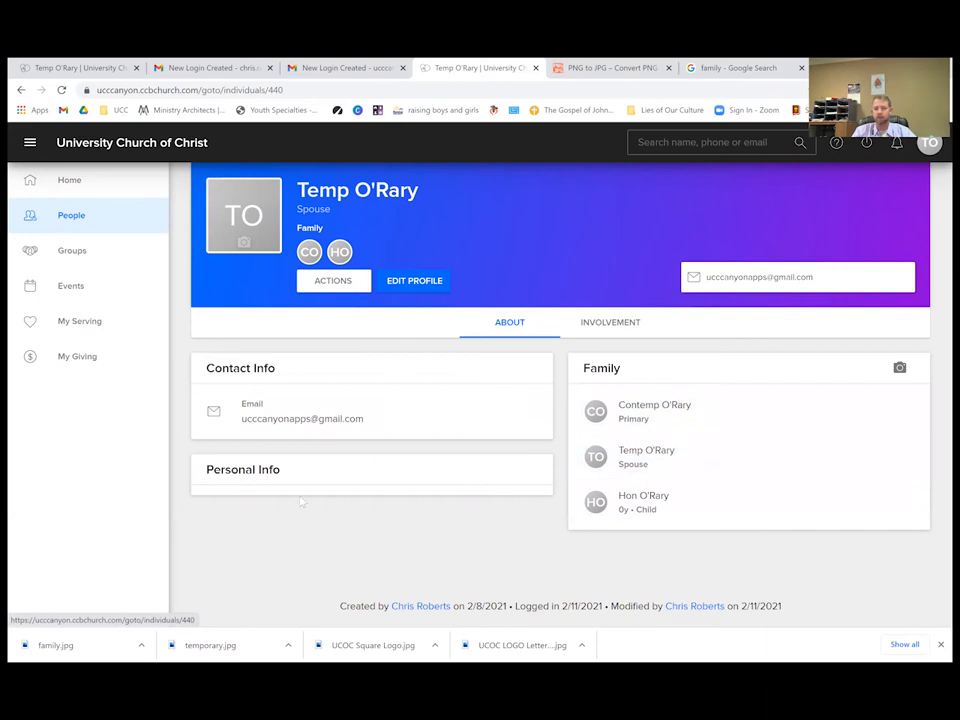
left_click(425, 287)
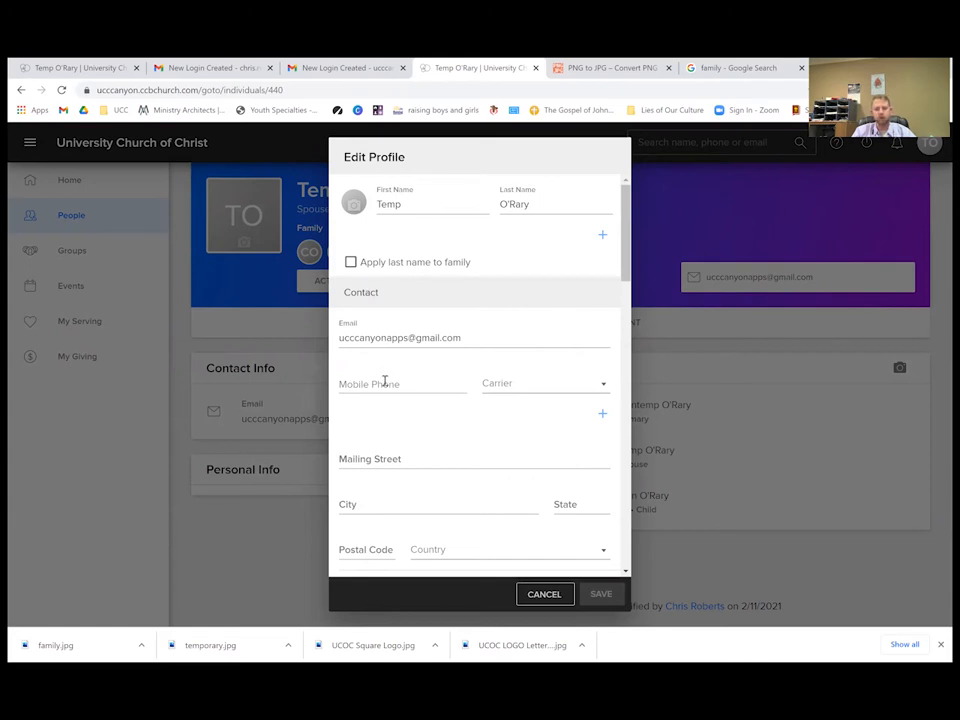
Enter the member's mobile phone number and leave the Carrier unselected.
left_click(384, 381)
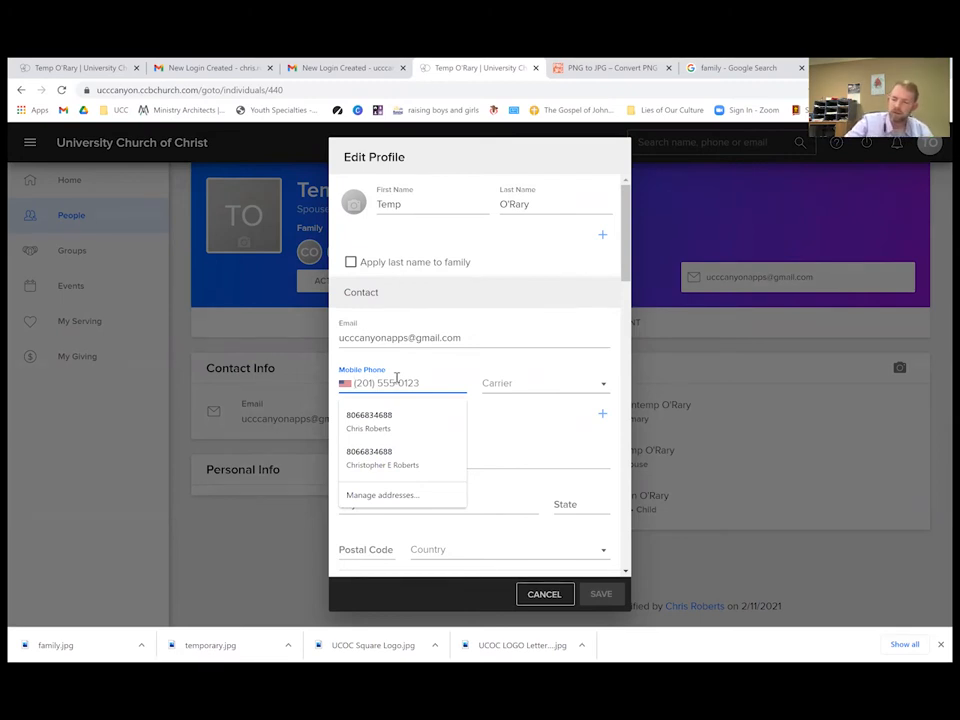
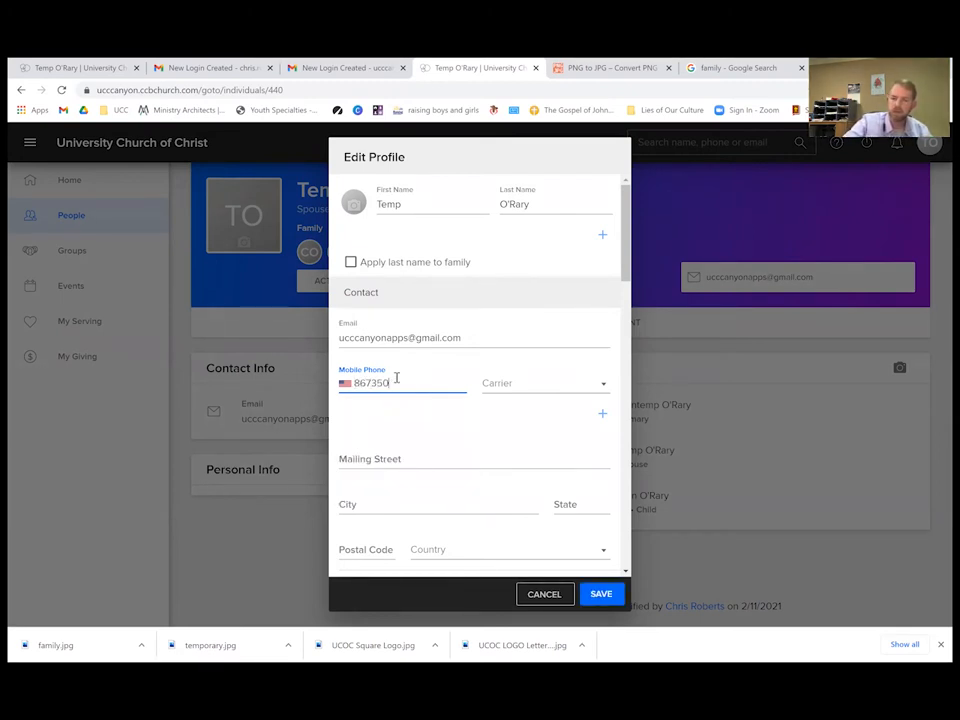
left_click(474, 429)
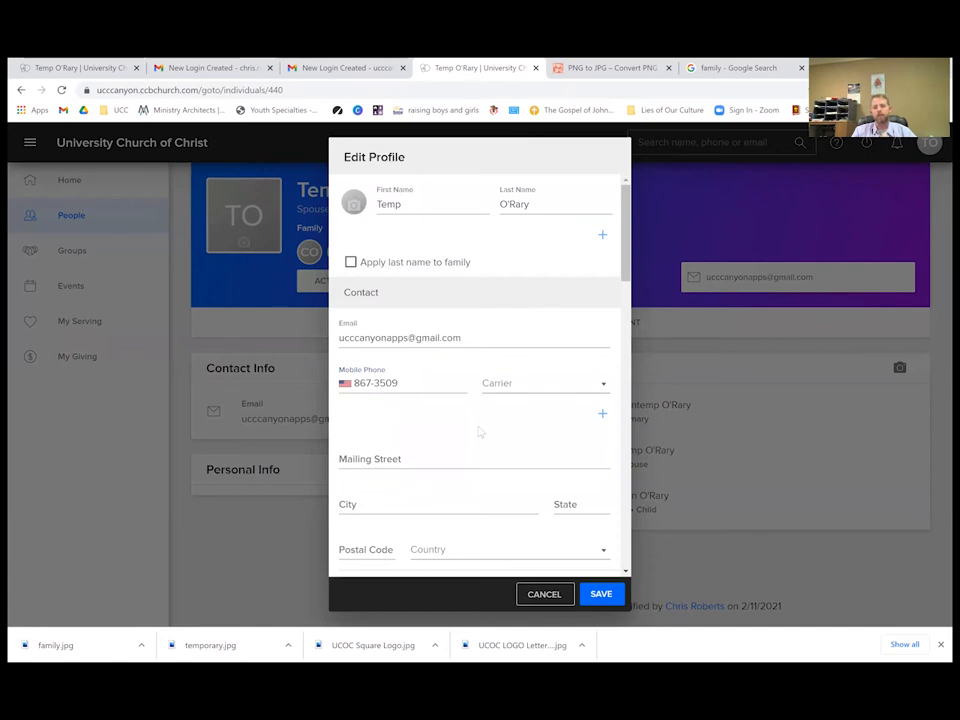
left_click(597, 390)
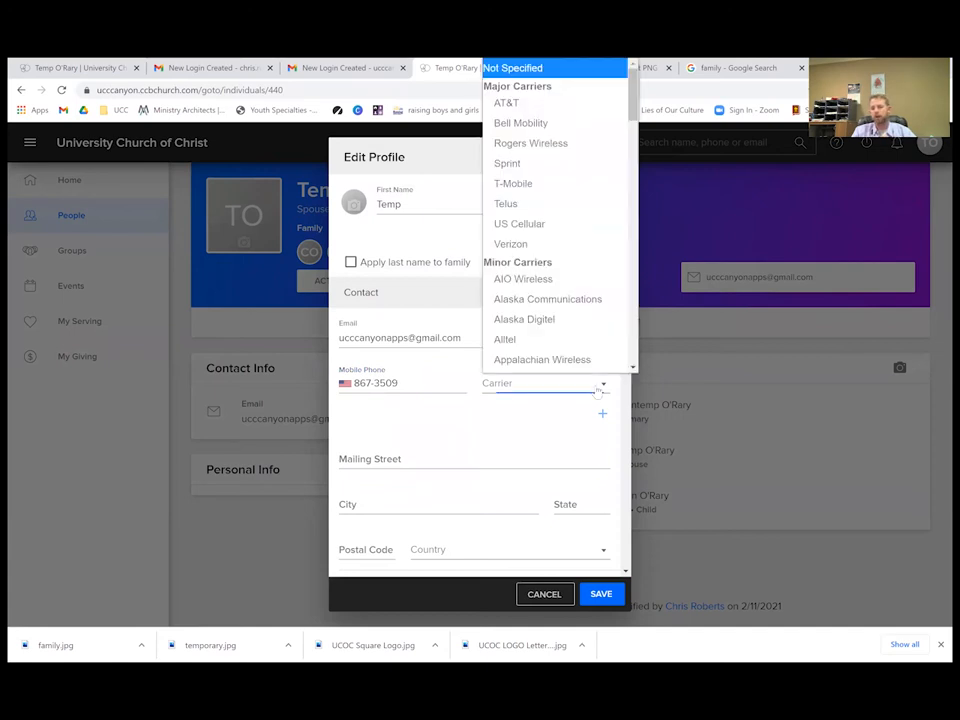
scroll(608, 326, "up", 1)
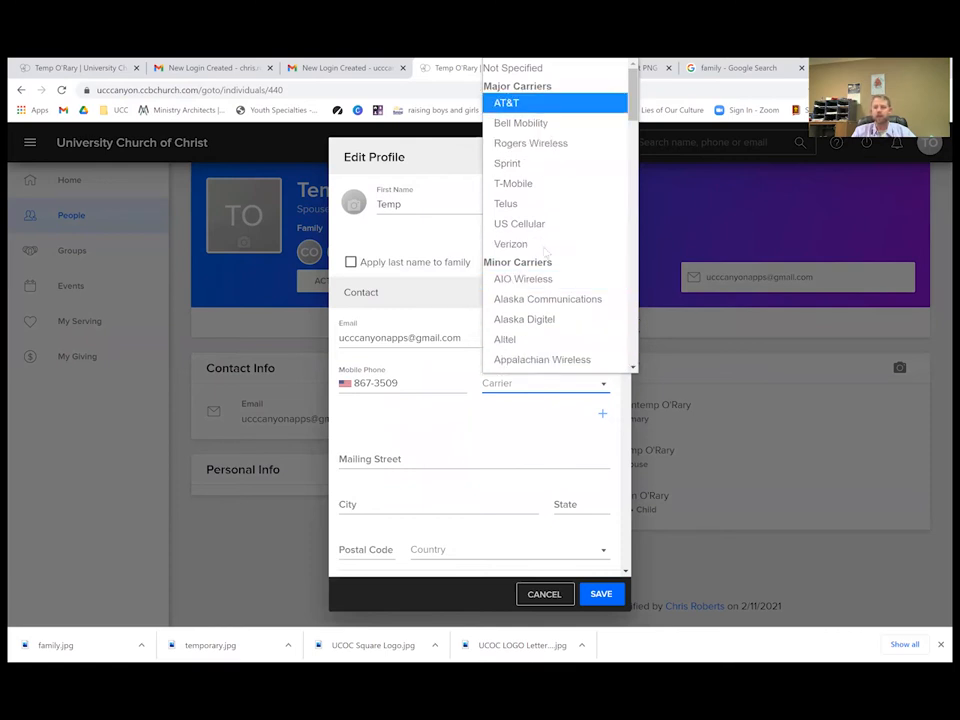
left_click(465, 421)
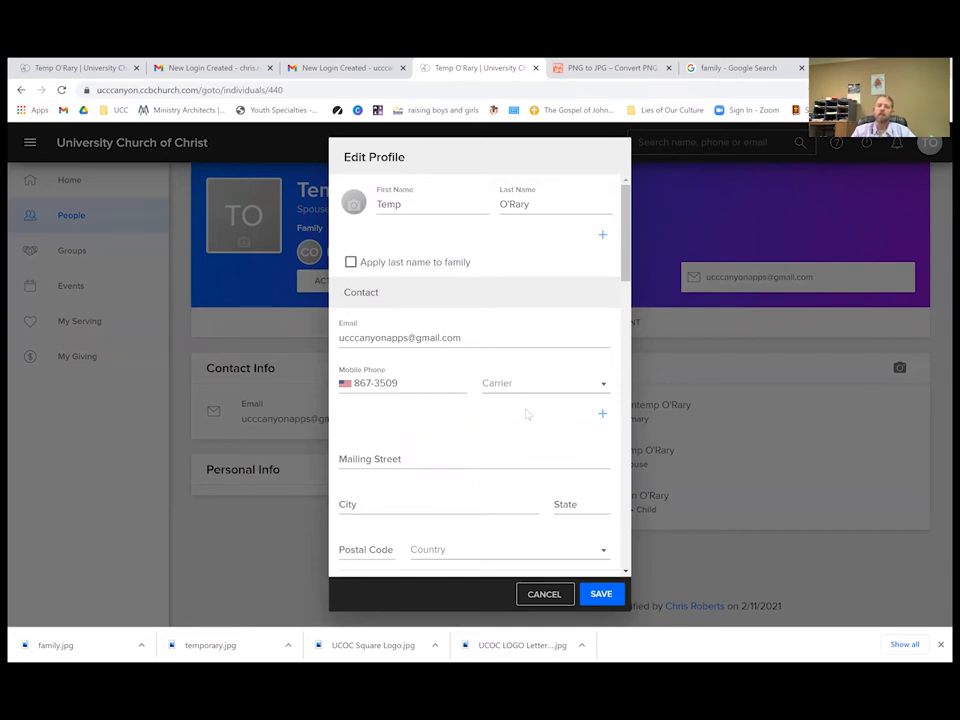
left_click(603, 415)
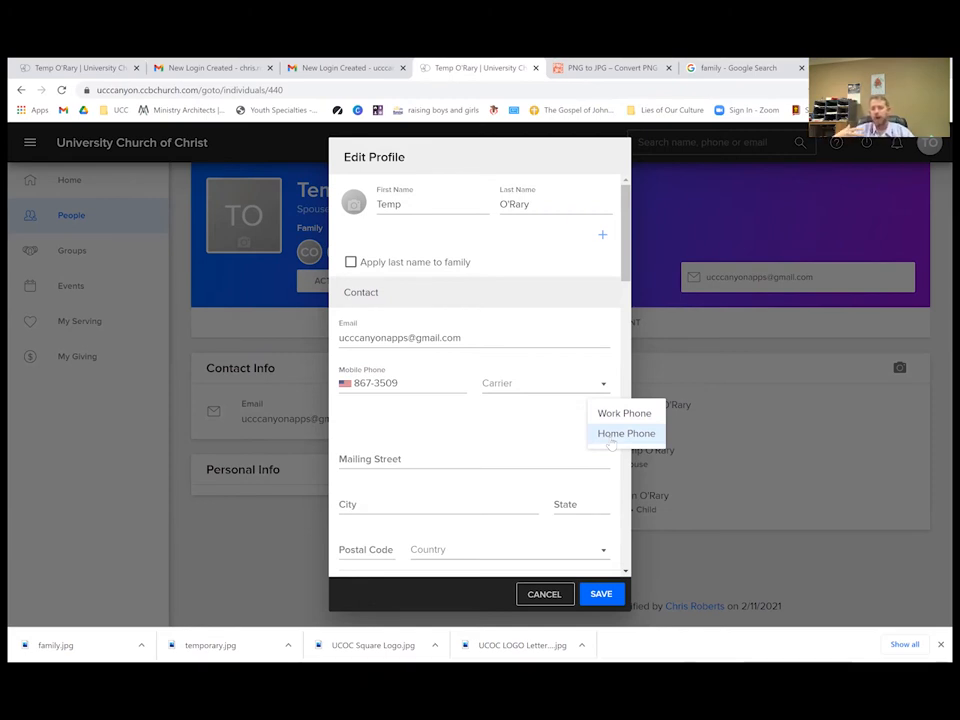
left_click(461, 418)
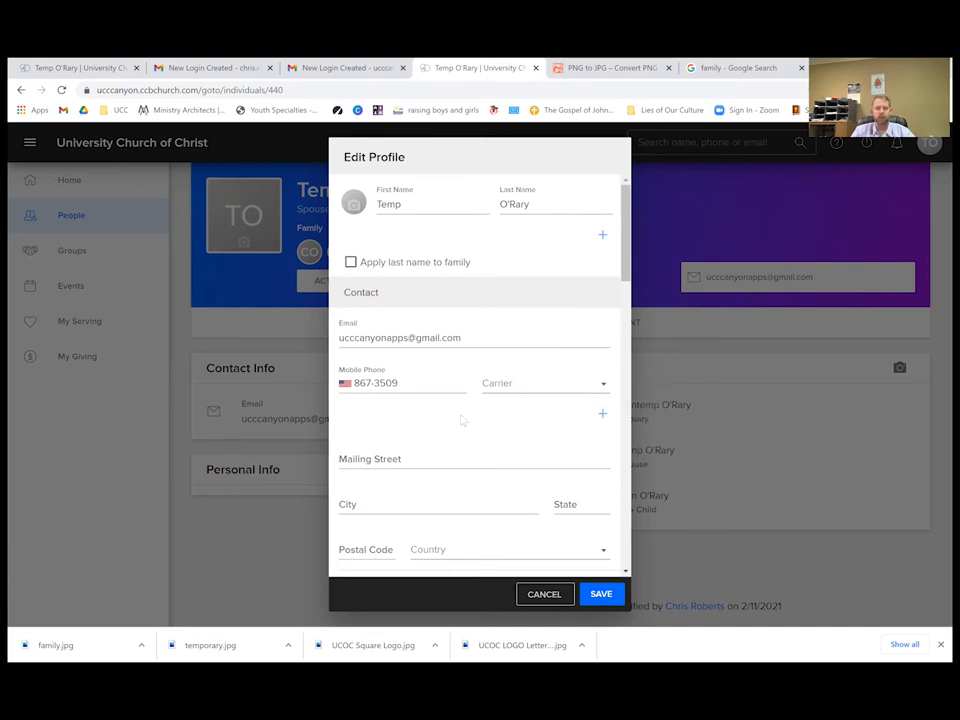
scroll(461, 418, "down", 1)
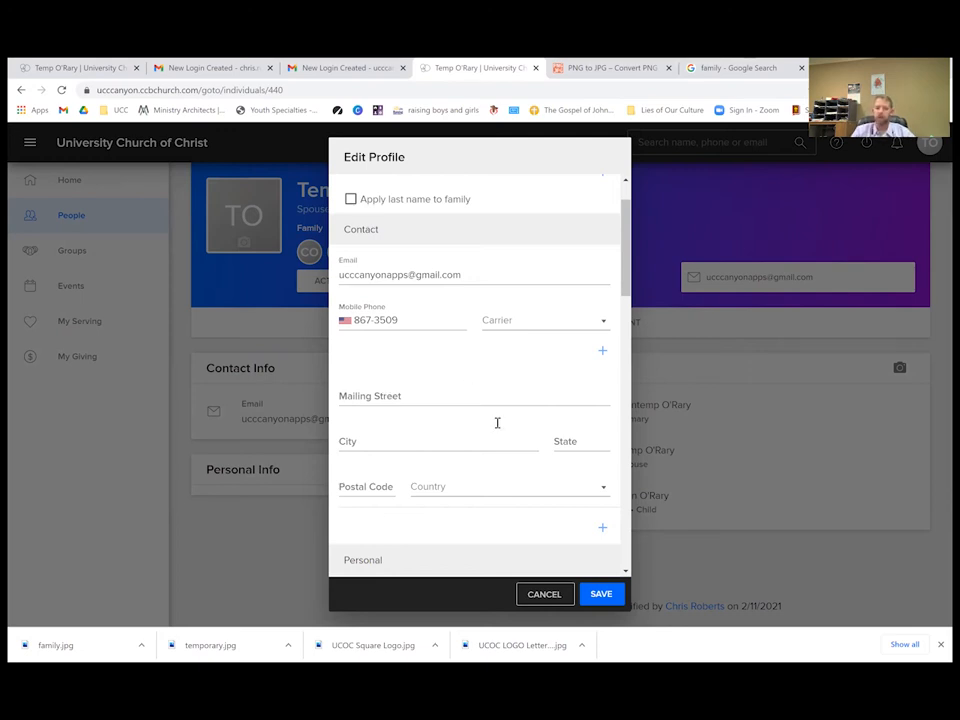
left_click(601, 527)
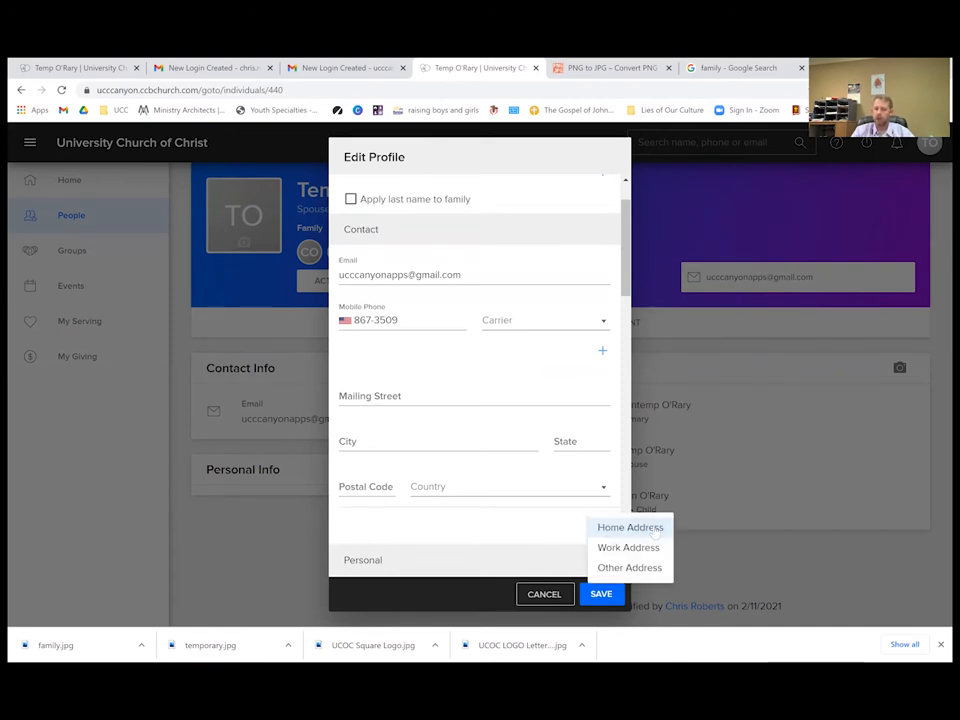
left_click(546, 525)
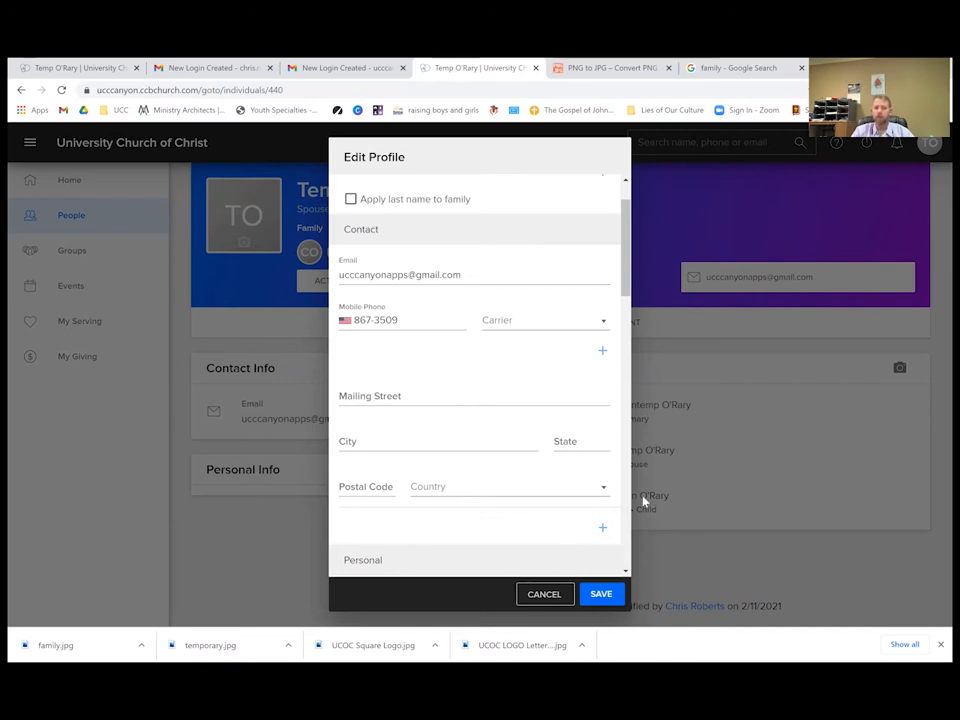
left_click(604, 527)
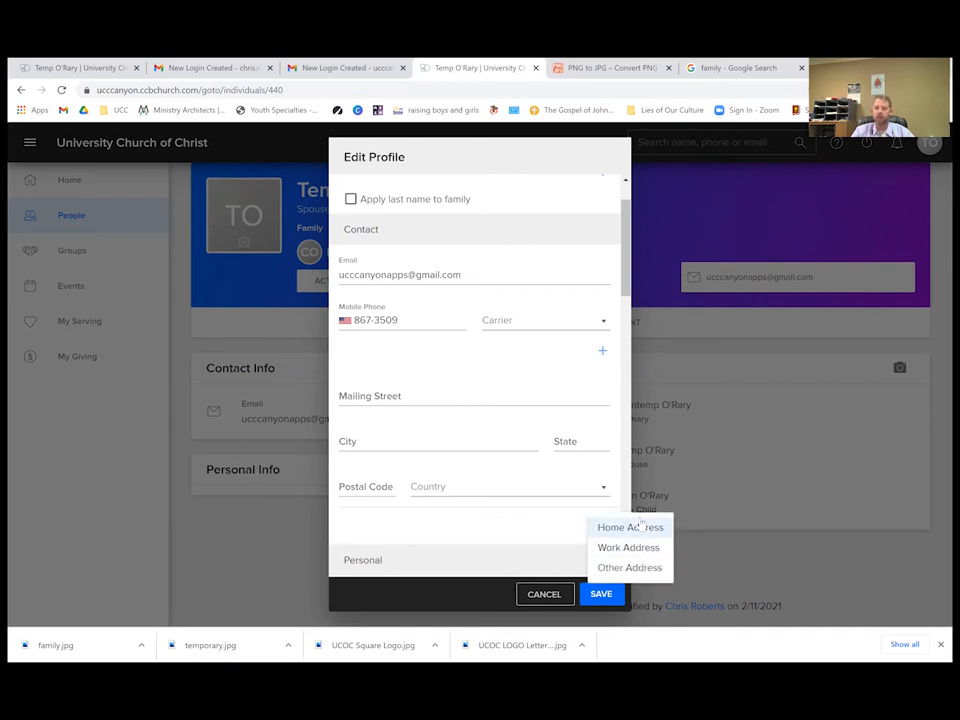
left_click(462, 519)
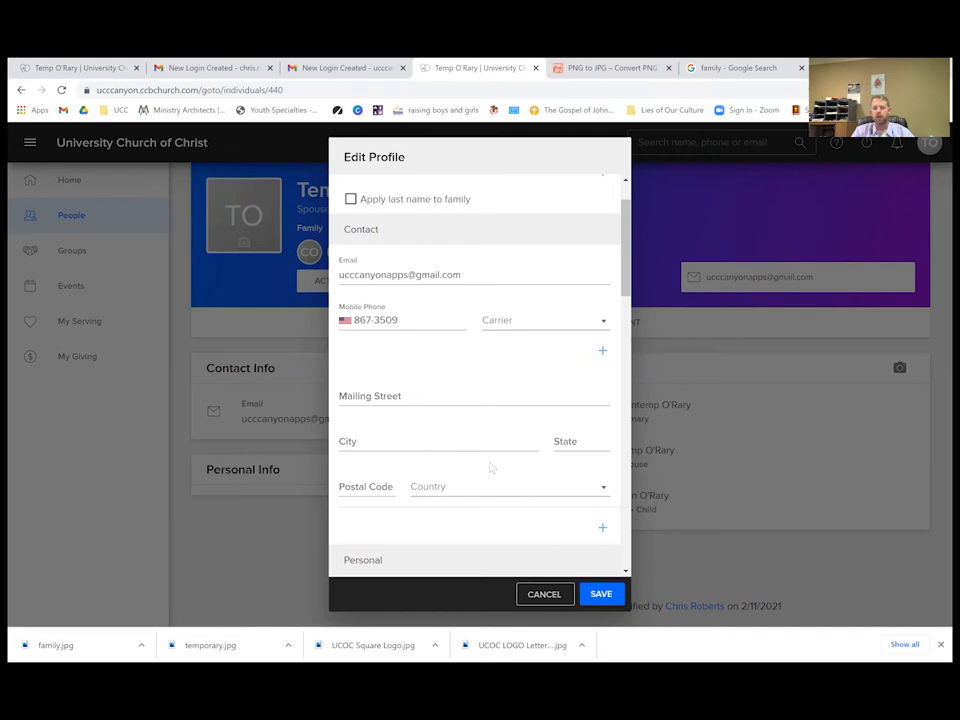
Pick April 1, 2021 as the Birthday from the calendar picker.
scroll(490, 465, "down", 4)
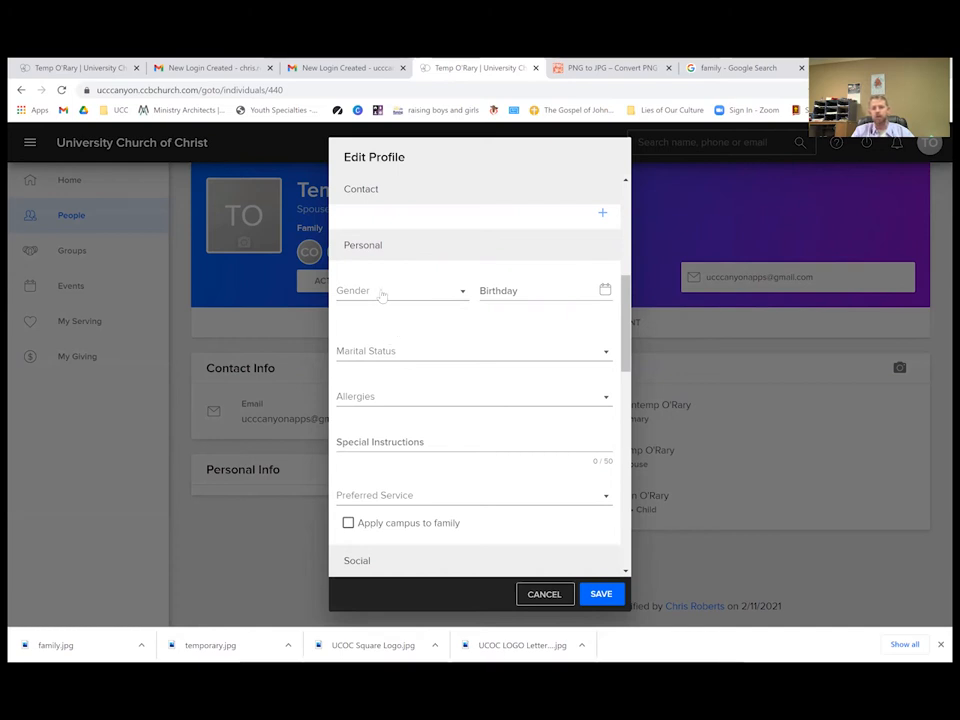
left_click(568, 294)
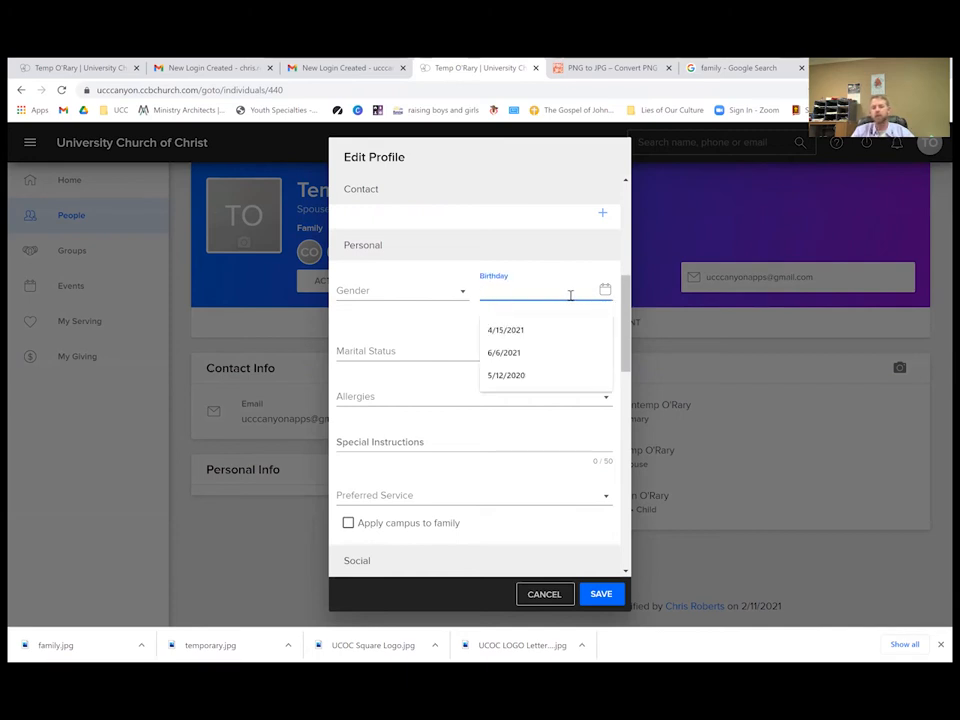
left_click(605, 290)
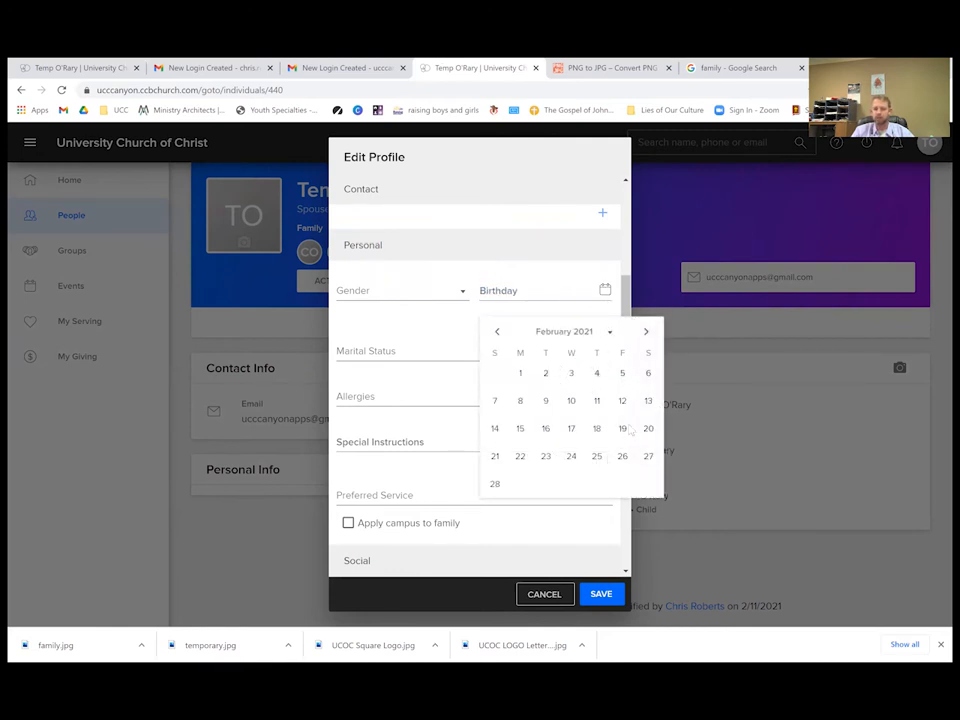
left_click(645, 333)
left_click(645, 333)
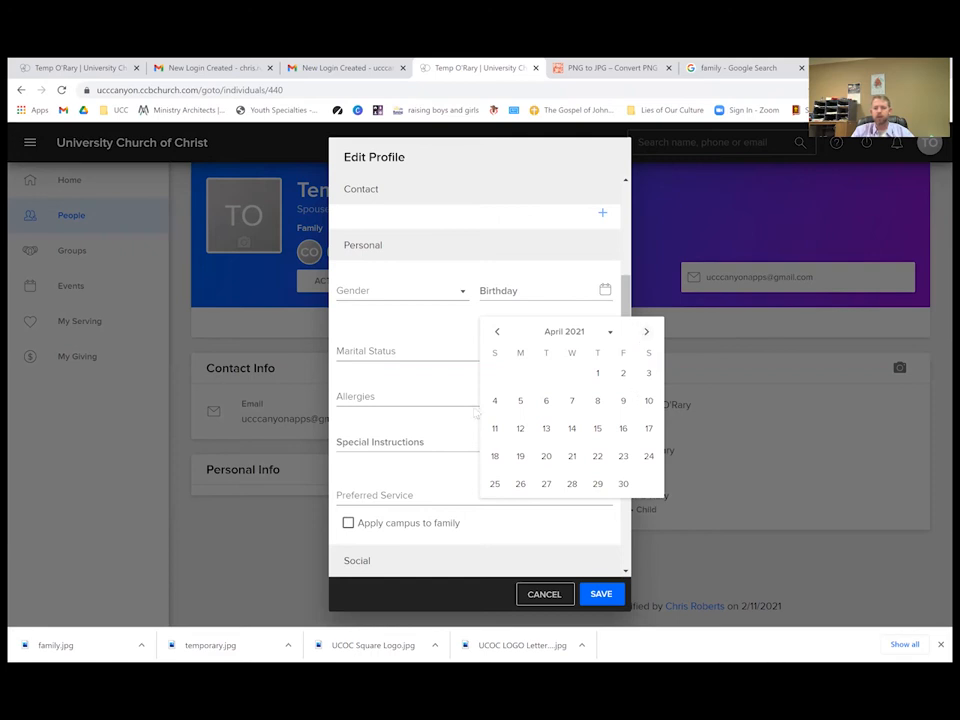
left_click(597, 374)
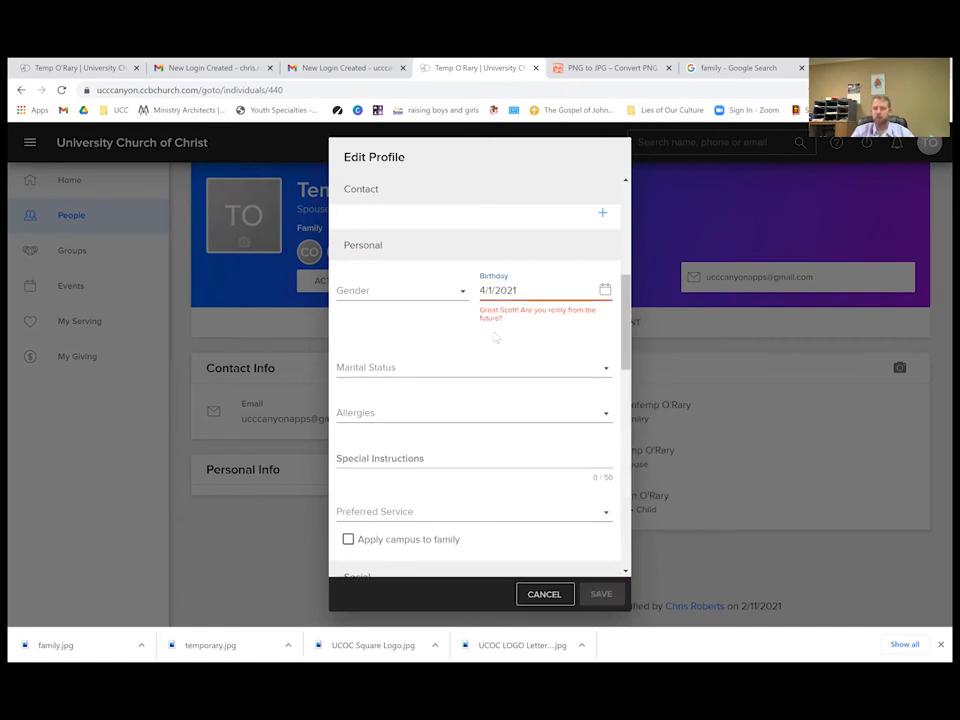
left_click(533, 290)
left_click_drag(533, 290, 493, 291)
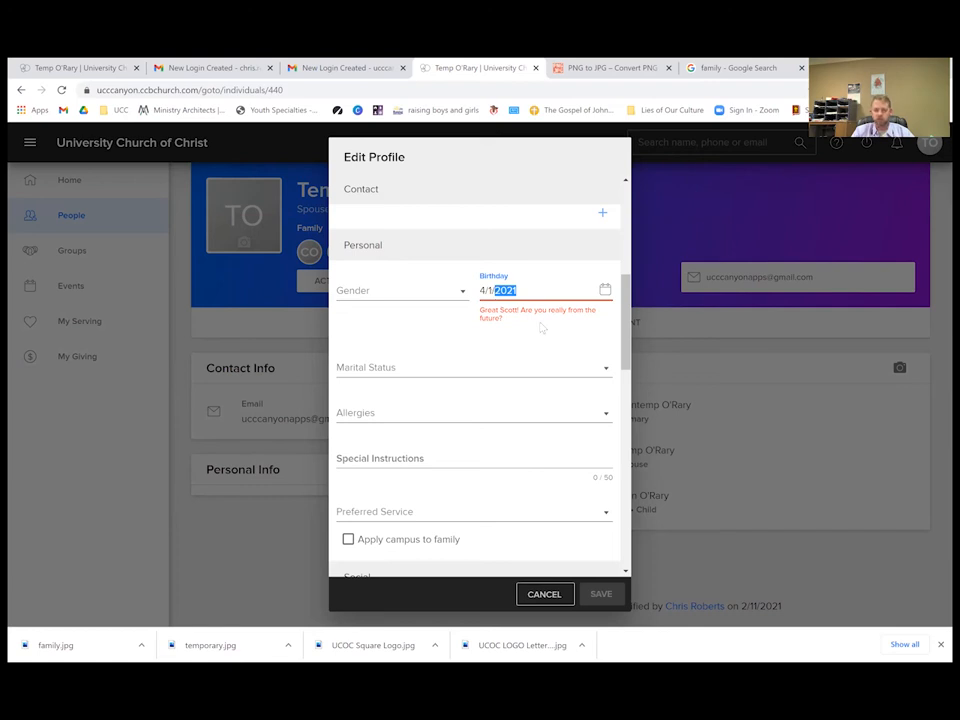
type("1970")
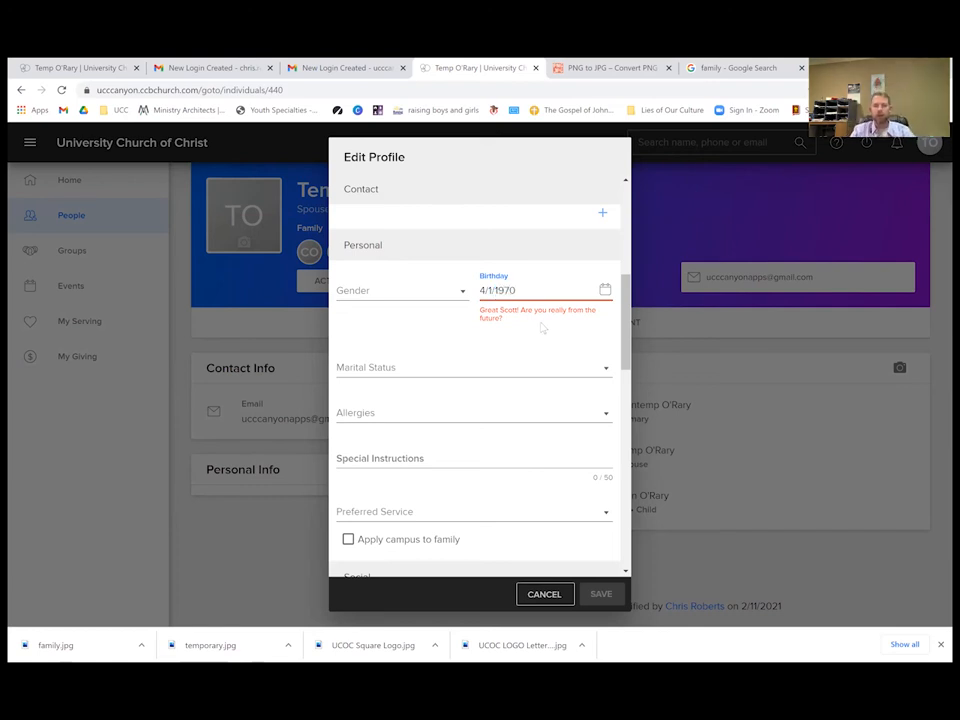
left_click(541, 327)
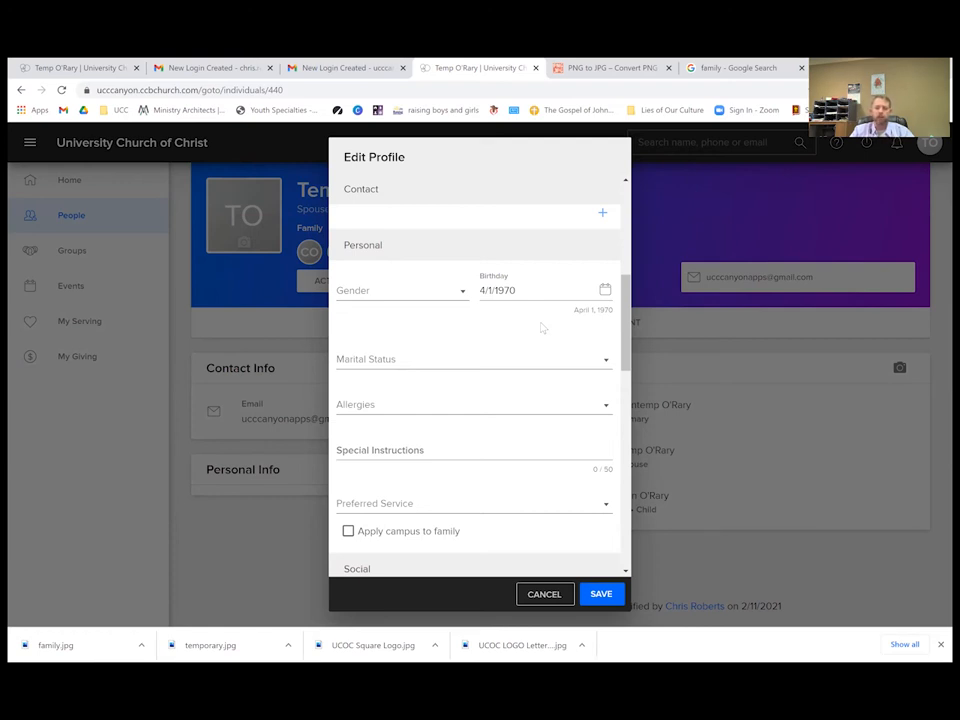
double_click(495, 291)
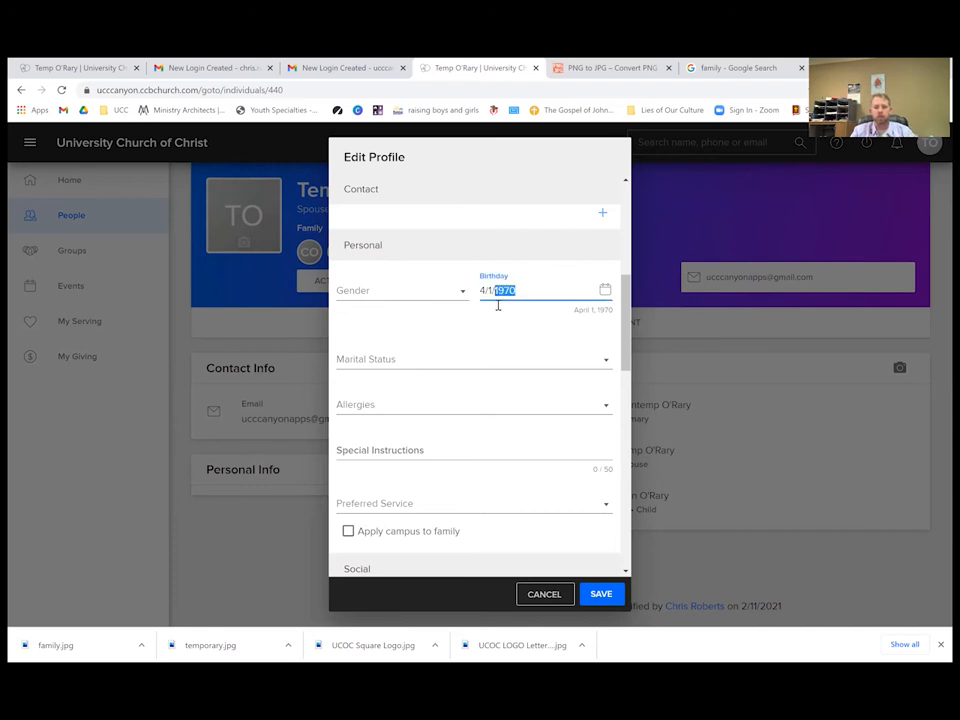
type("202")
left_click(503, 329)
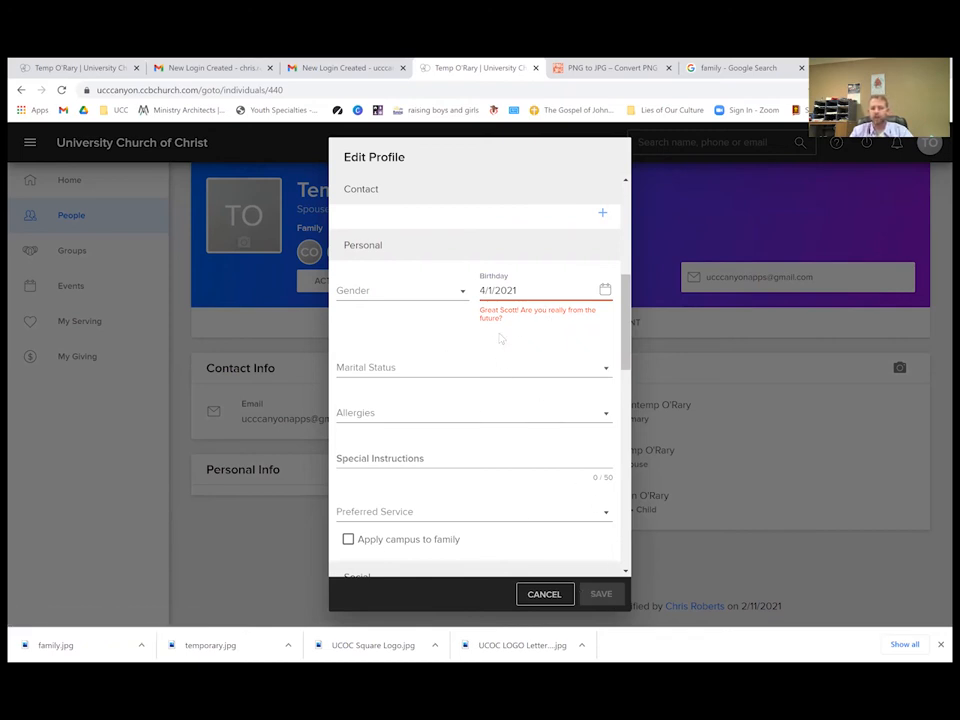
Replace the birthday year with 1970 so it reads 4/1/1970.
scroll(424, 349, "up", 5)
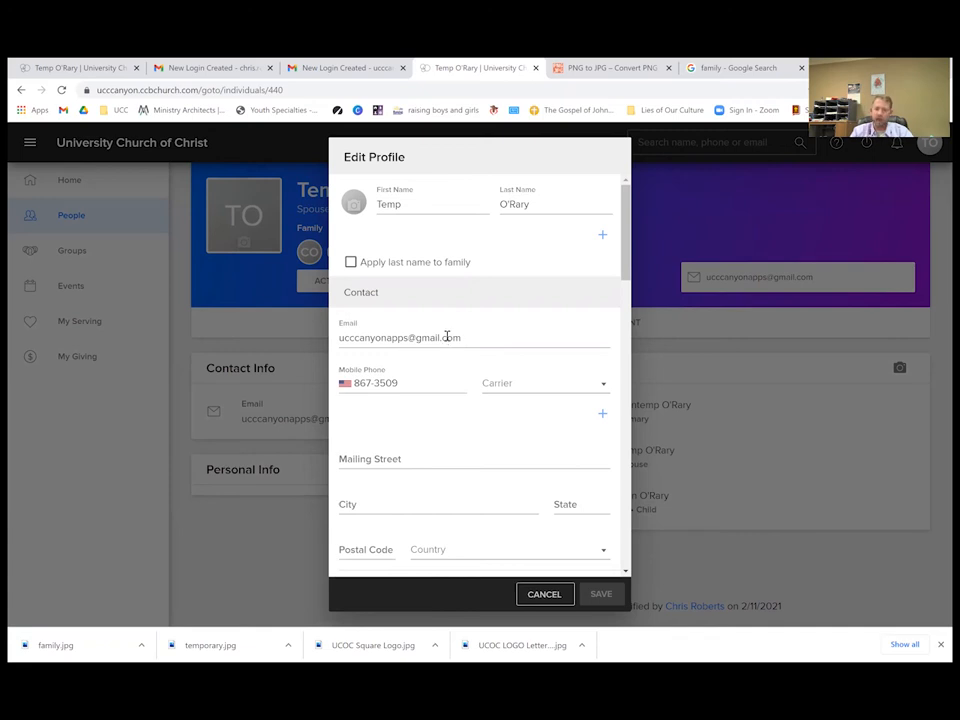
scroll(471, 356, "down", 5)
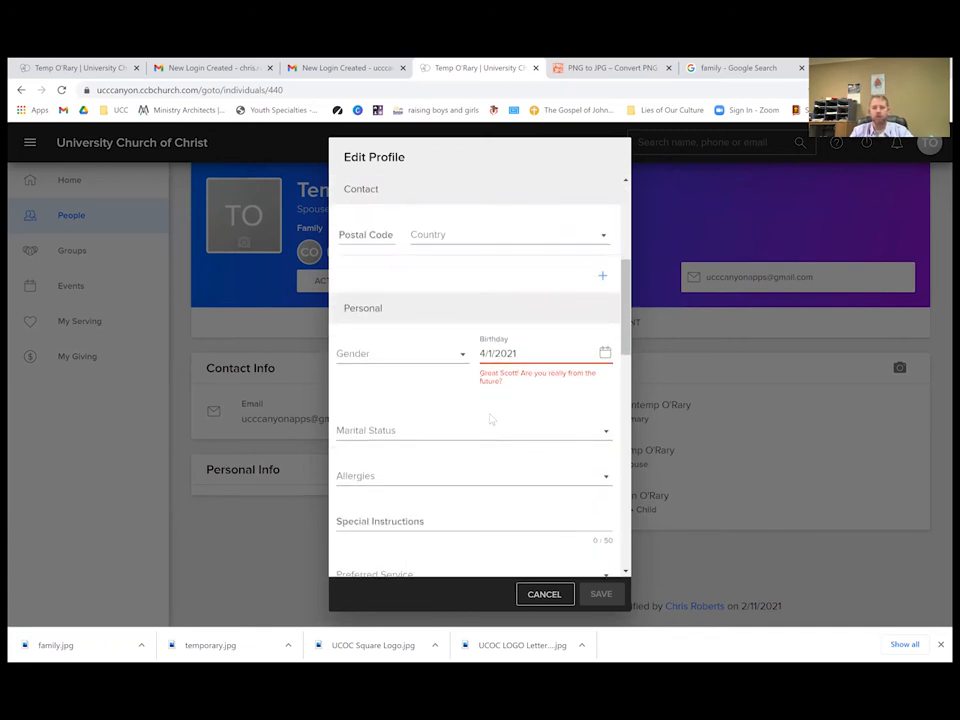
left_click_drag(534, 351, 497, 355)
type("1970")
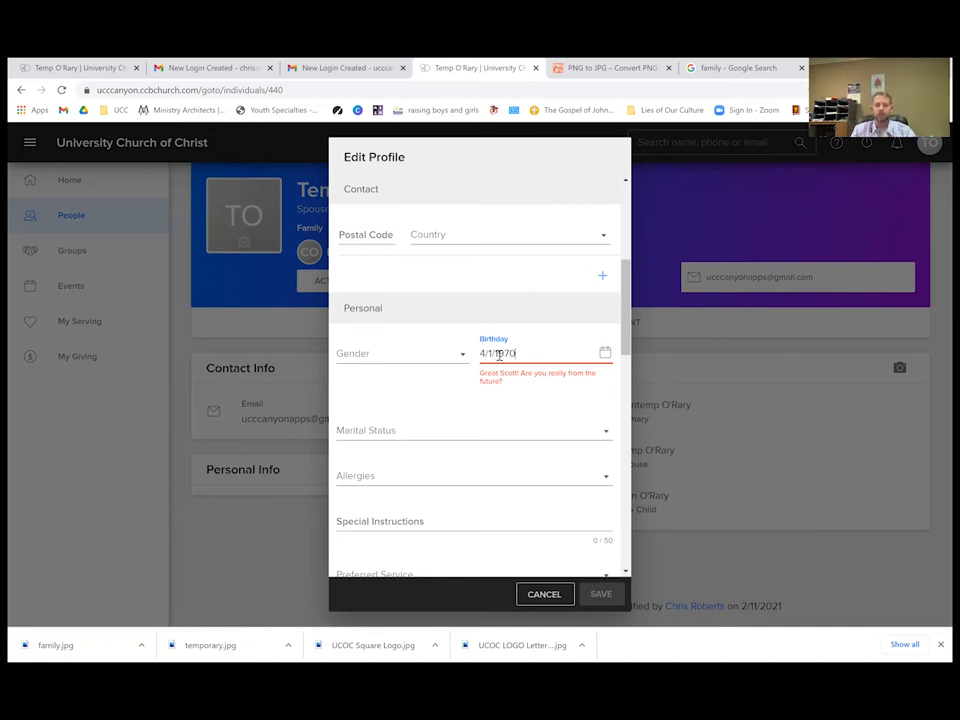
left_click(506, 396)
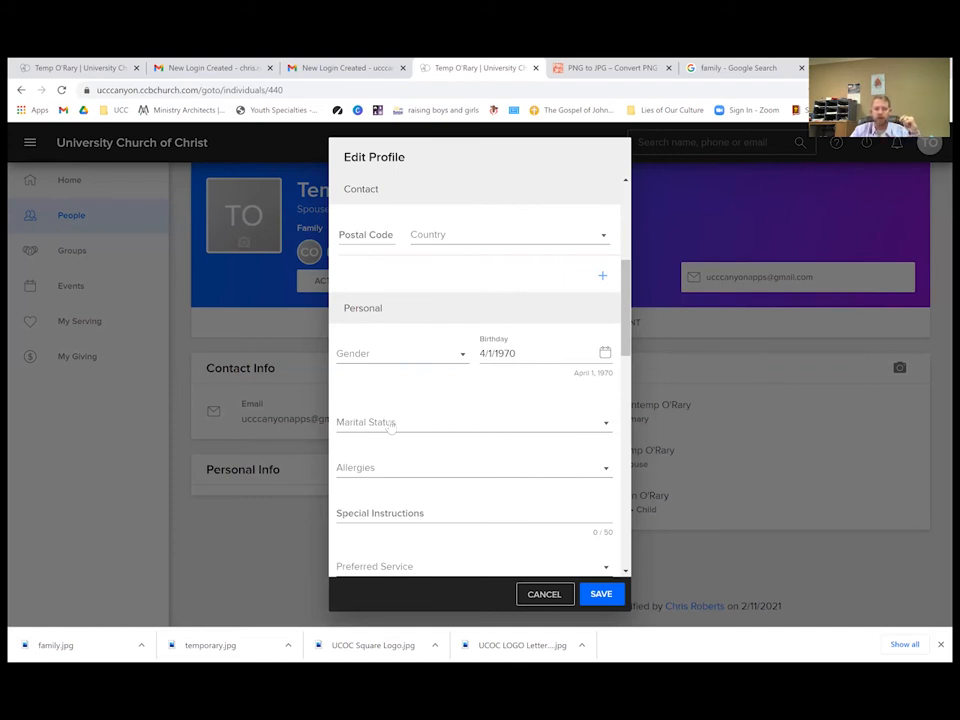
Set Marital Status to Married and Allergies to Yes.
left_click(395, 425)
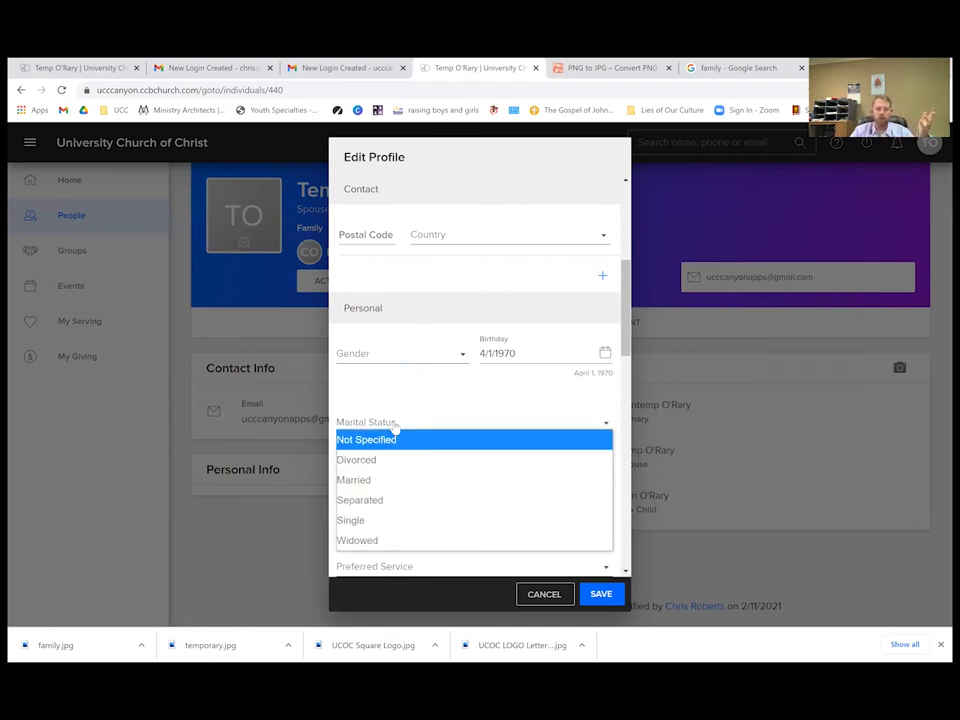
left_click(394, 480)
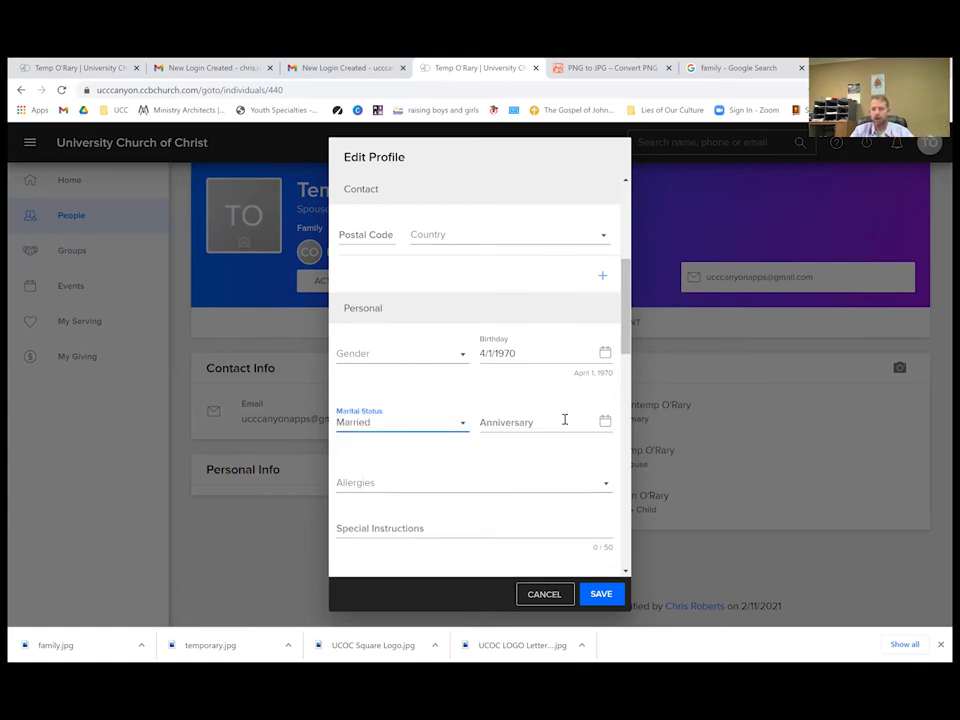
left_click(392, 490)
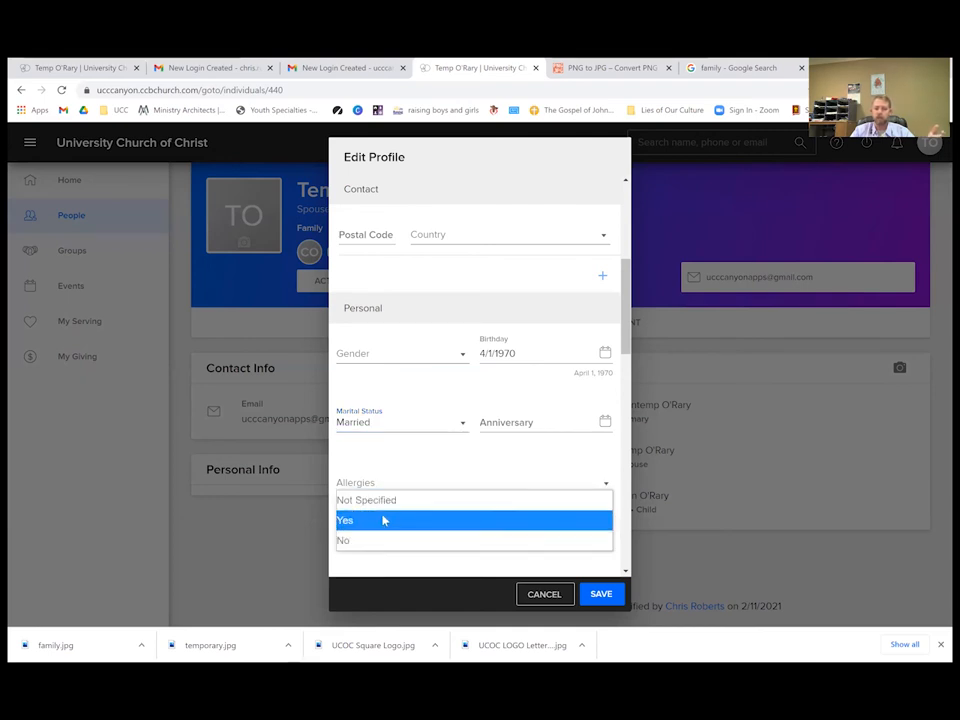
left_click(383, 520)
Look over Special Instructions and the rest of the form, then save the profile.
scroll(444, 474, "down", 1)
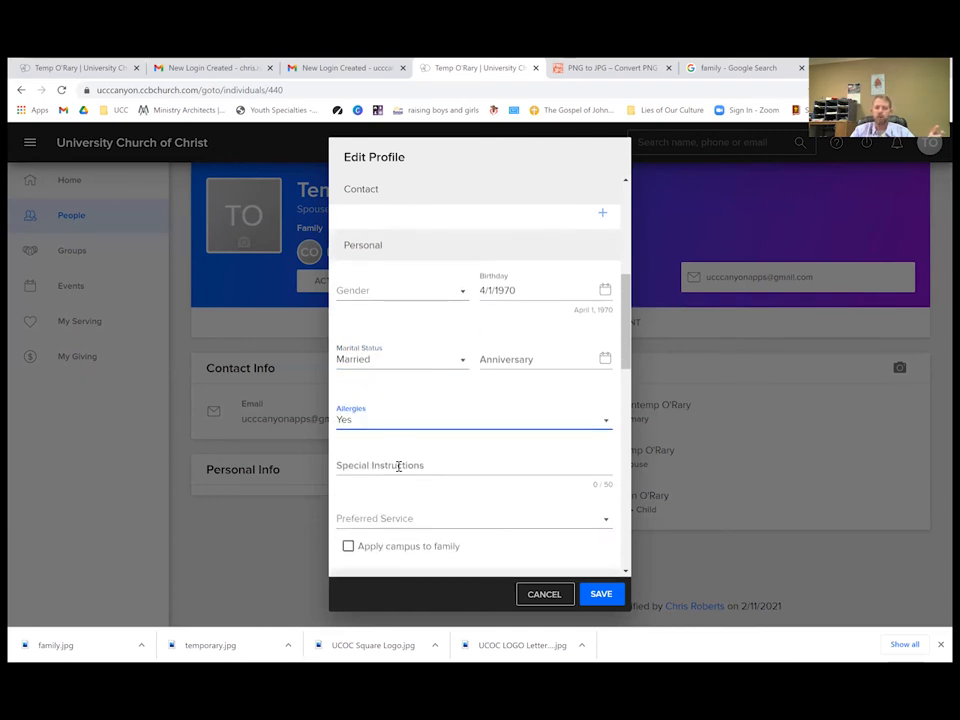
left_click(398, 466)
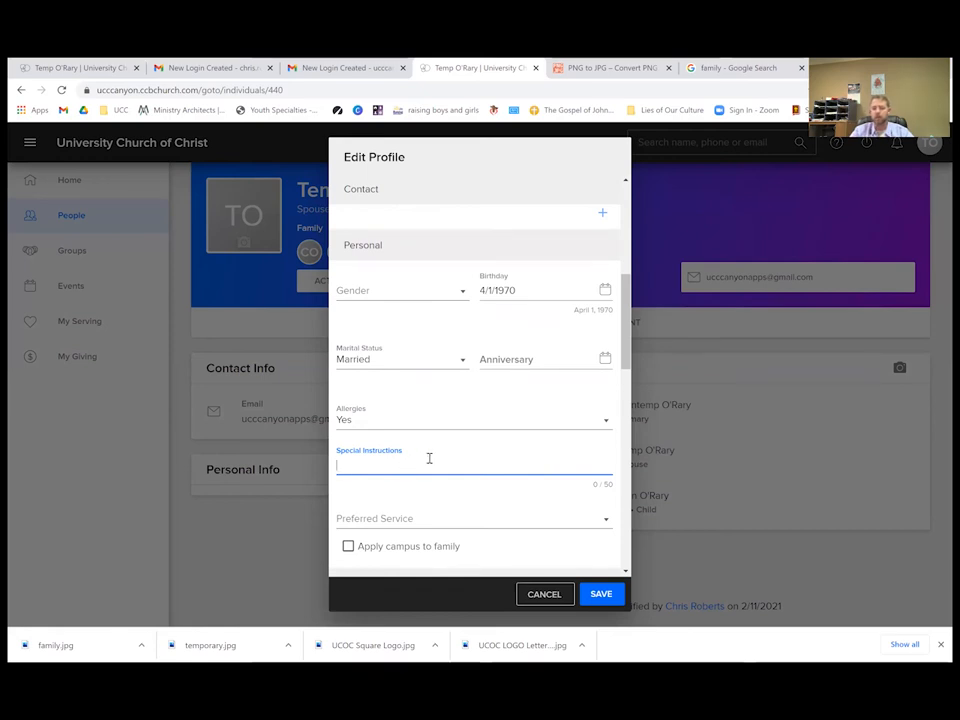
scroll(458, 482, "down", 3)
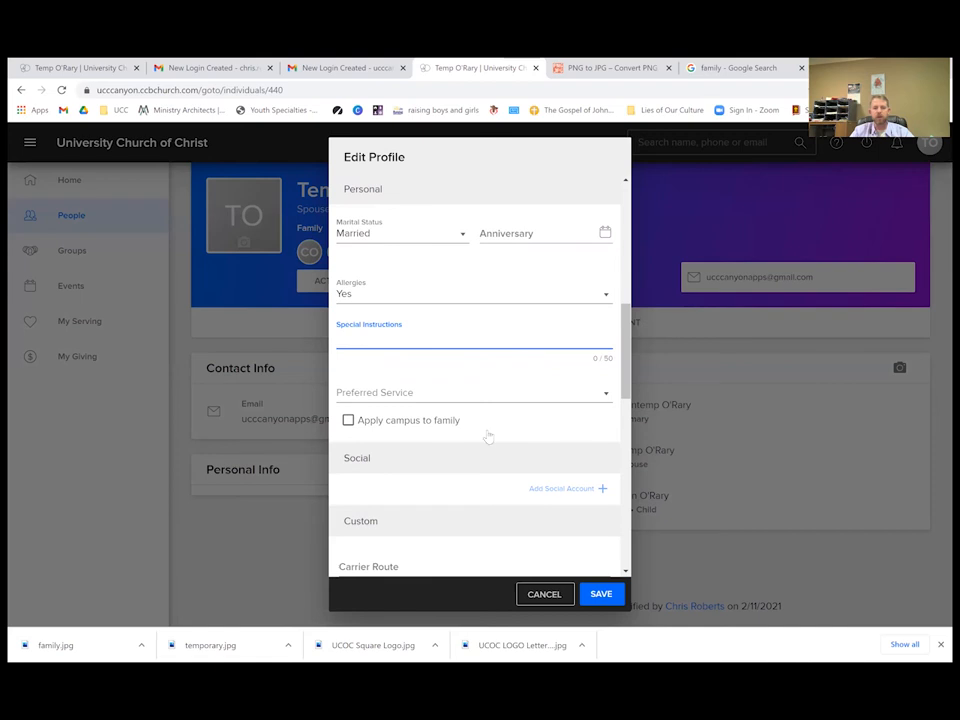
scroll(510, 440, "down", 3)
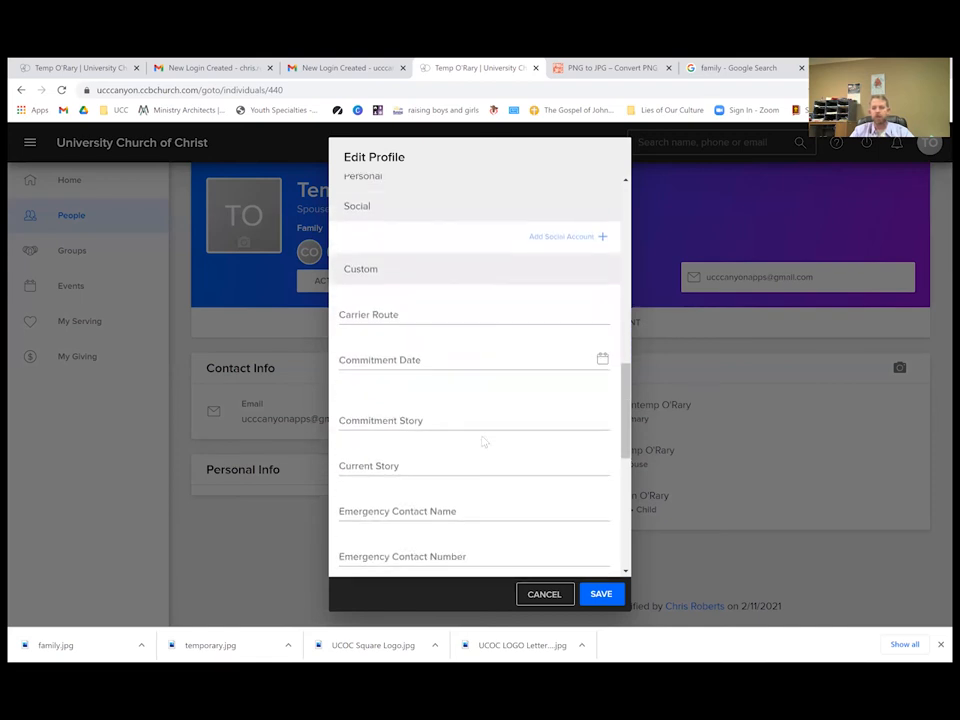
scroll(484, 440, "up", 4)
scroll(483, 441, "up", 5)
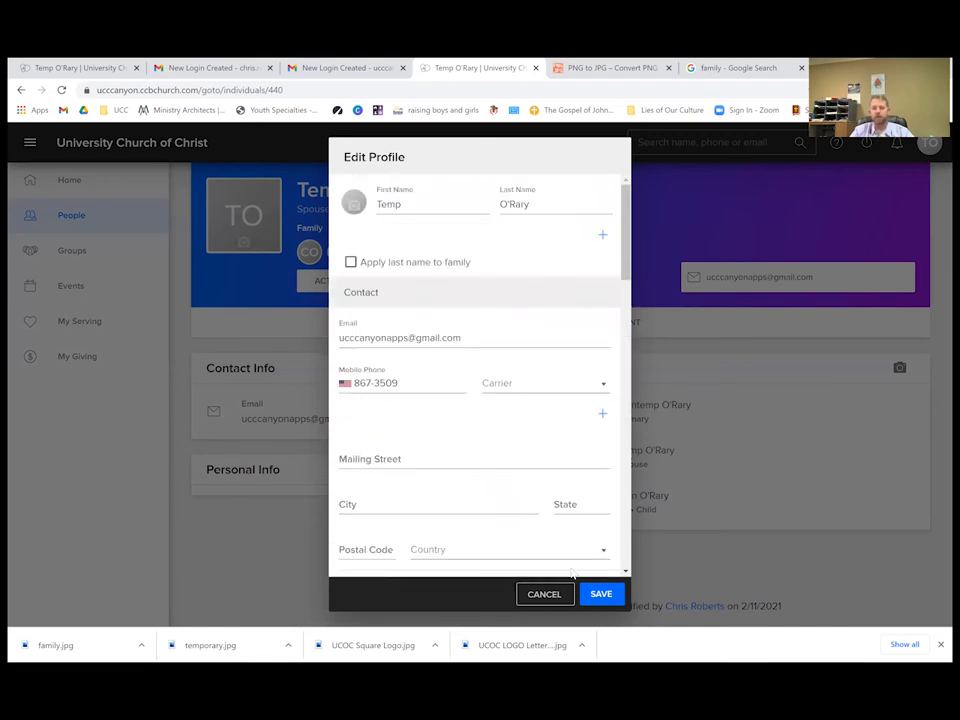
scroll(525, 454, "down", 5)
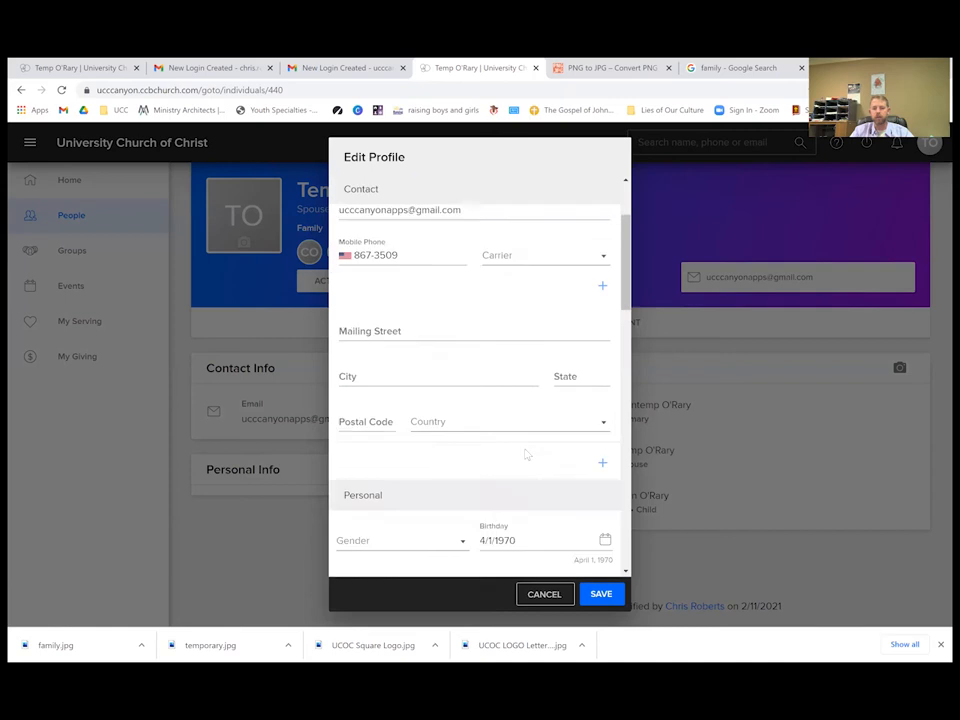
left_click(599, 594)
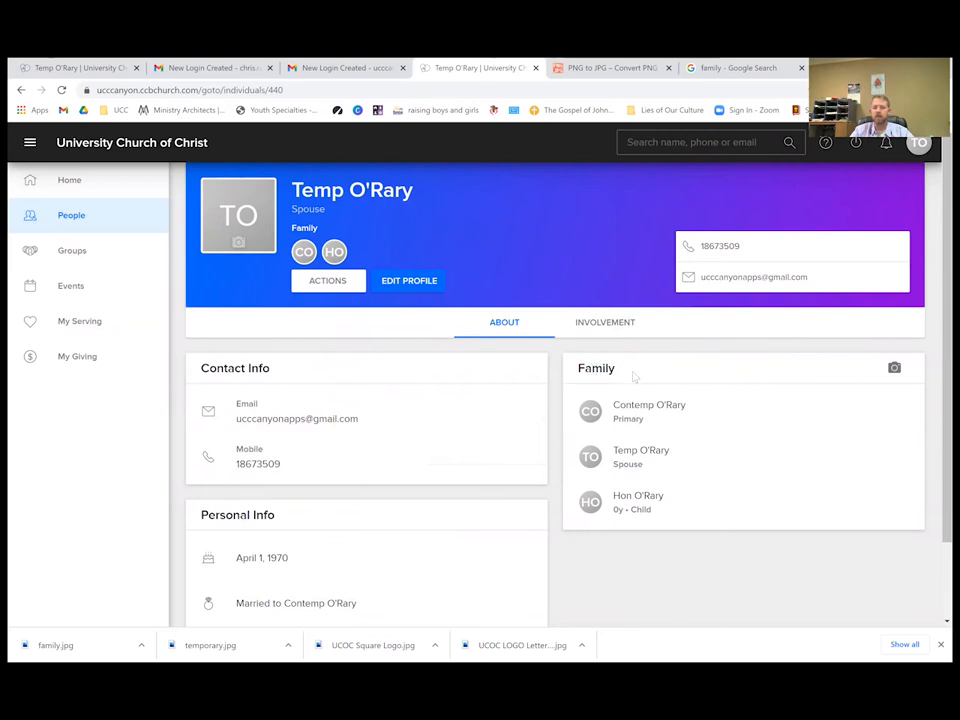
Start adding a family photo from the camera icon on the Family card.
left_click(895, 369)
Add the FAMILY sunset image, crop shifted lower, as the family photo and reopen Edit Profile.
left_click(145, 162)
double_click(145, 162)
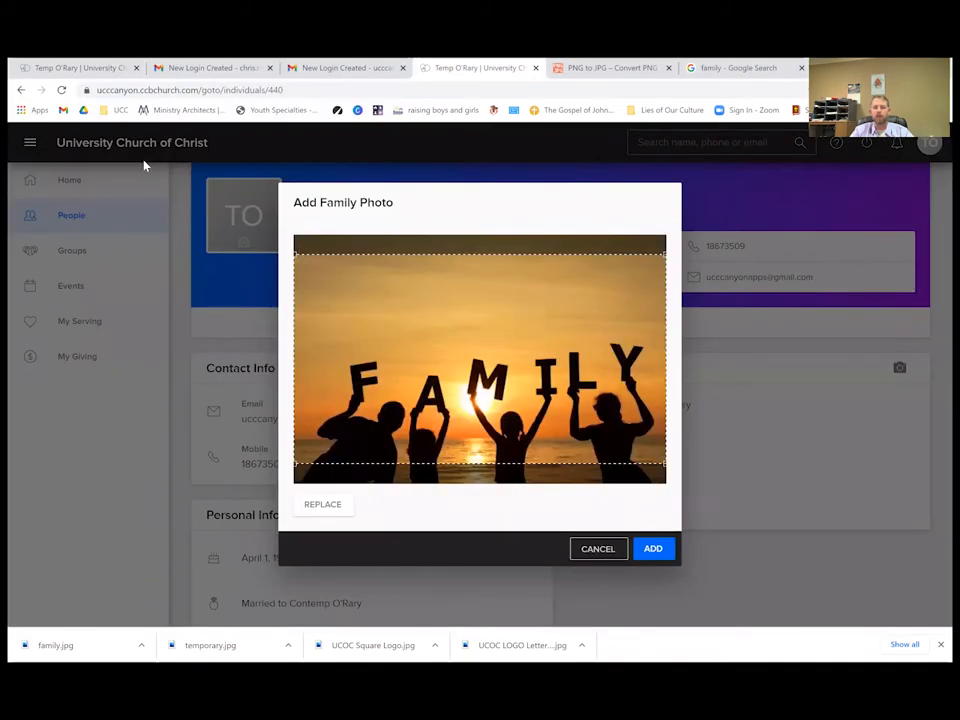
left_click_drag(414, 304, 409, 335)
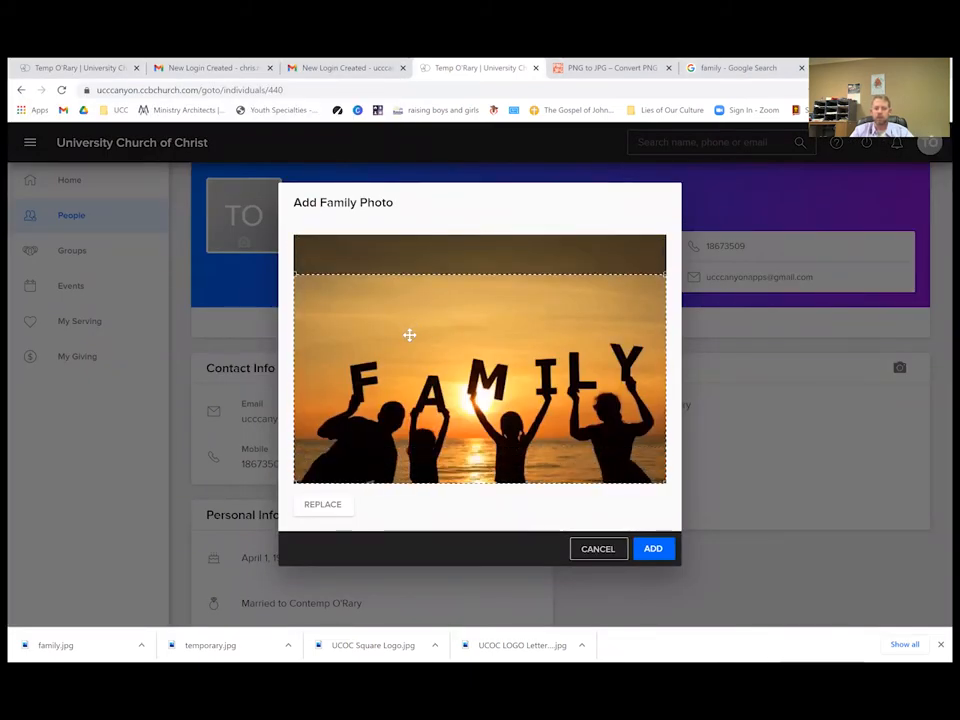
left_click(647, 553)
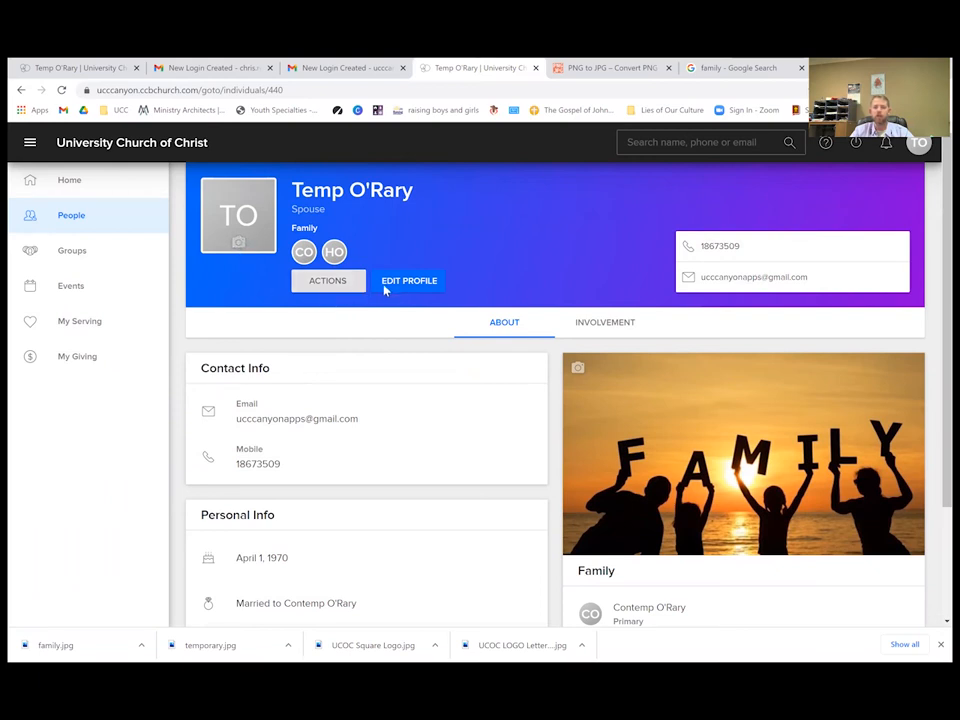
left_click(416, 286)
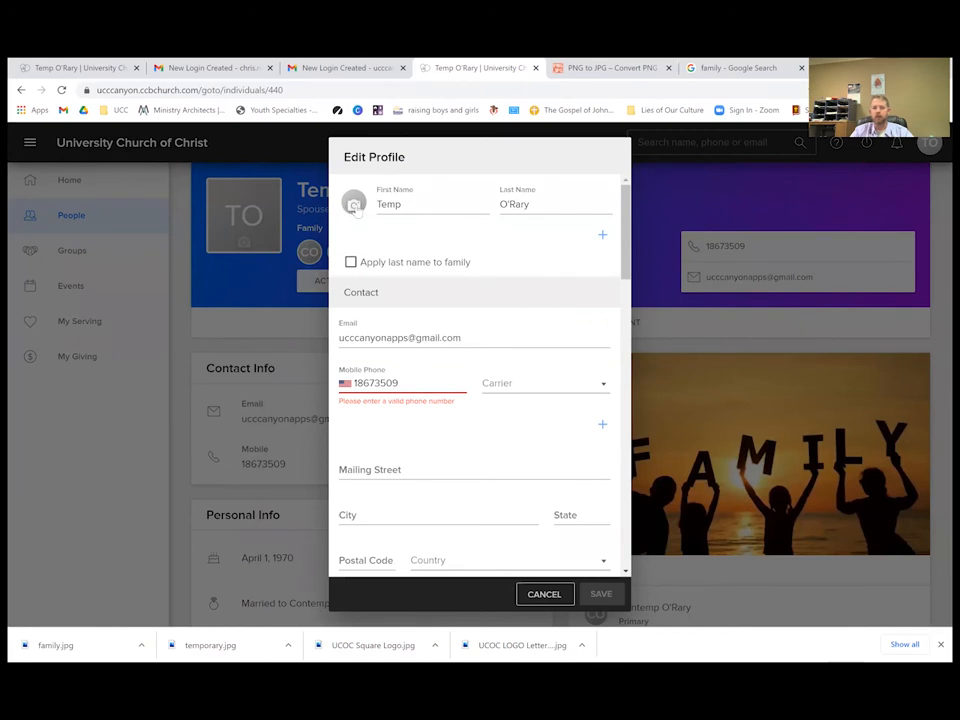
Set temporary.jpg from Downloads, the TEMPORARY stamp image, as the profile photo.
left_click(355, 207)
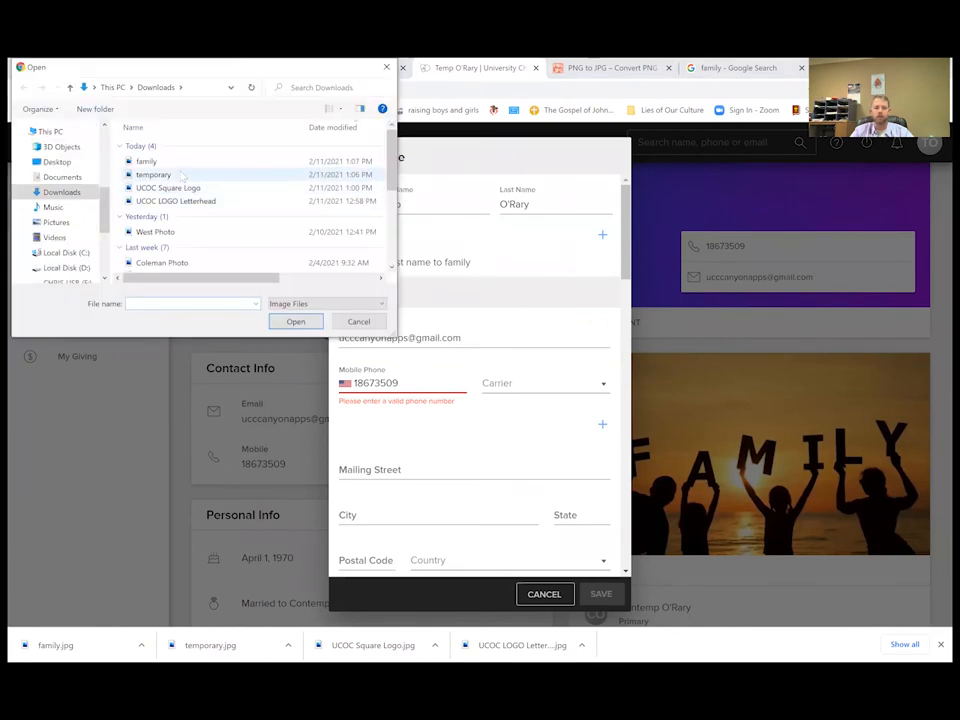
left_click(146, 175)
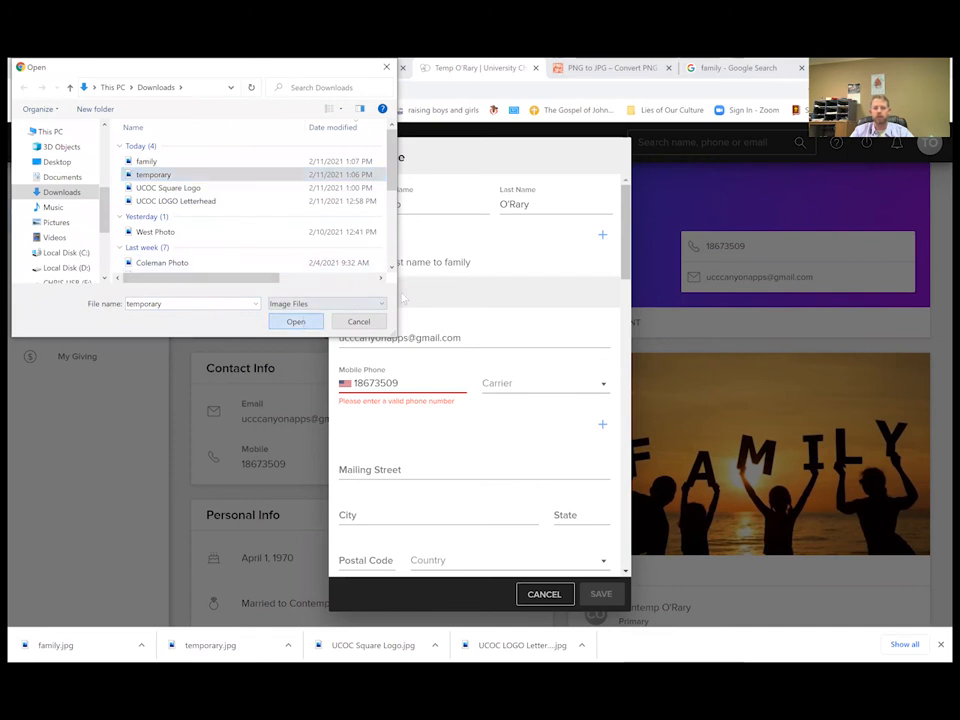
left_click(296, 321)
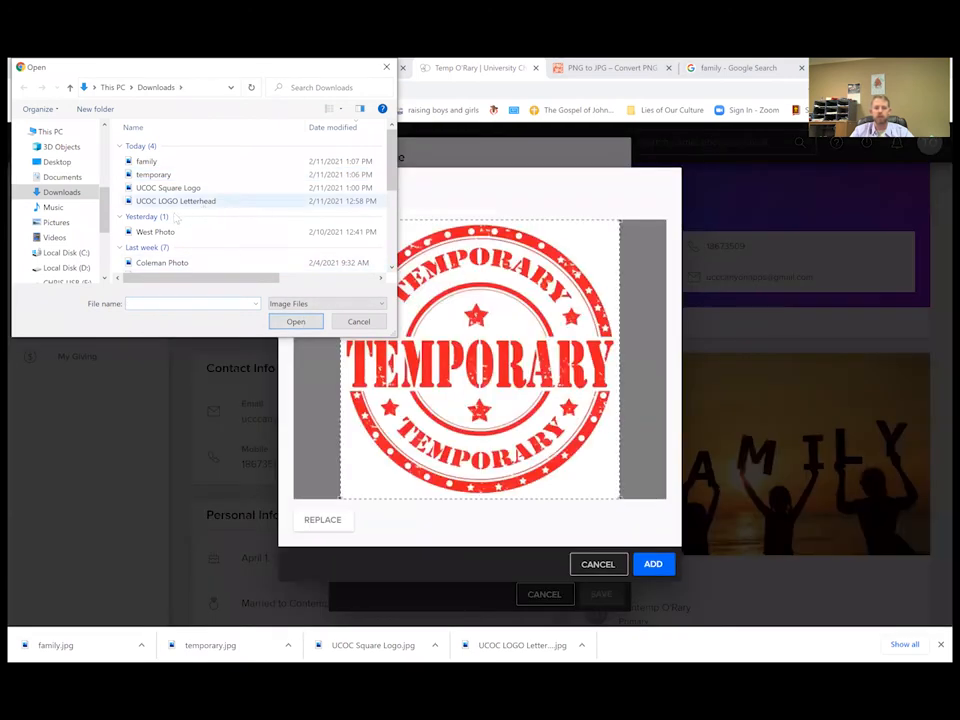
left_click(358, 322)
left_click(653, 564)
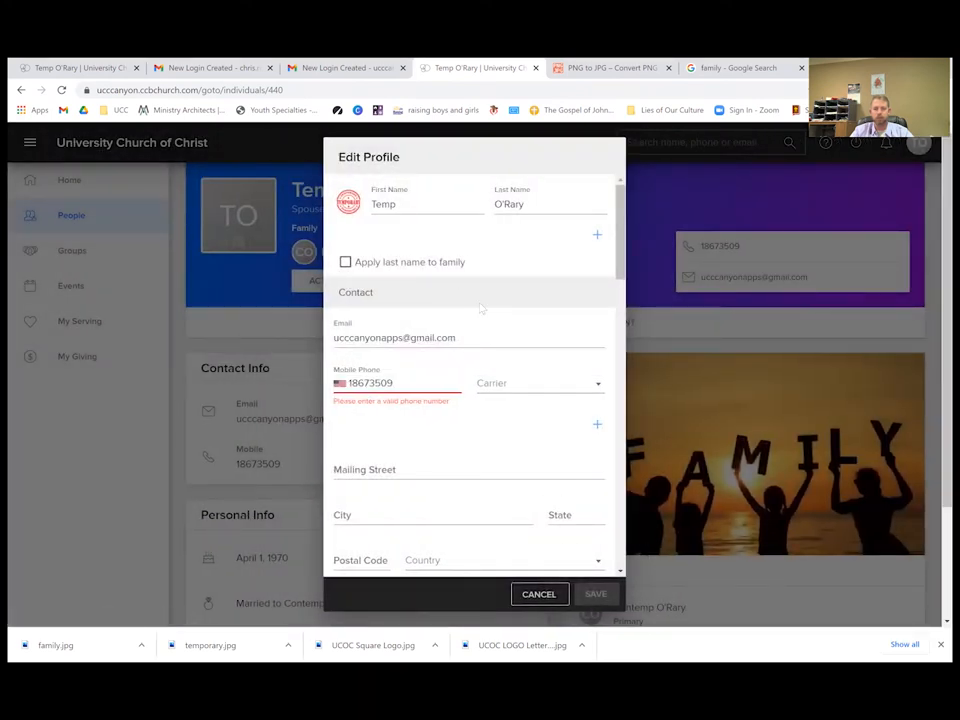
left_click(350, 383)
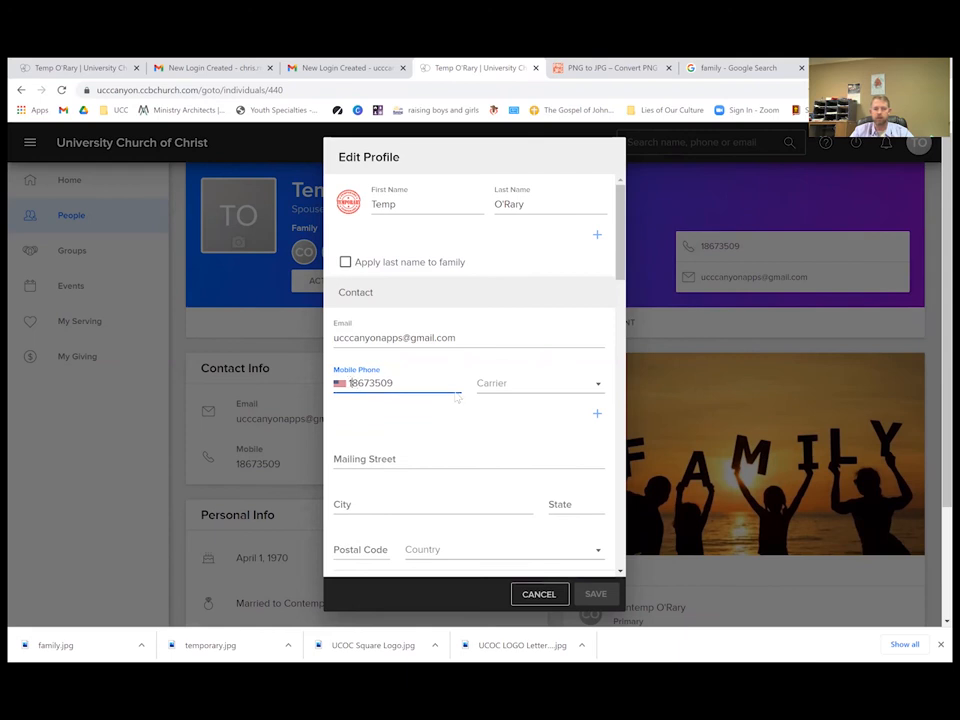
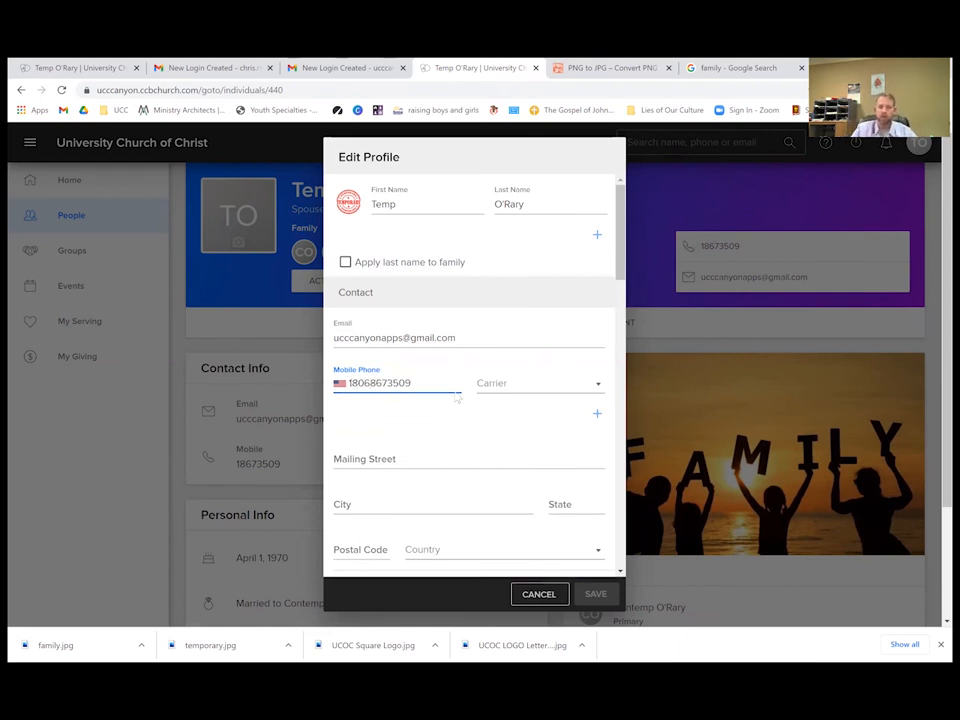
left_click(500, 429)
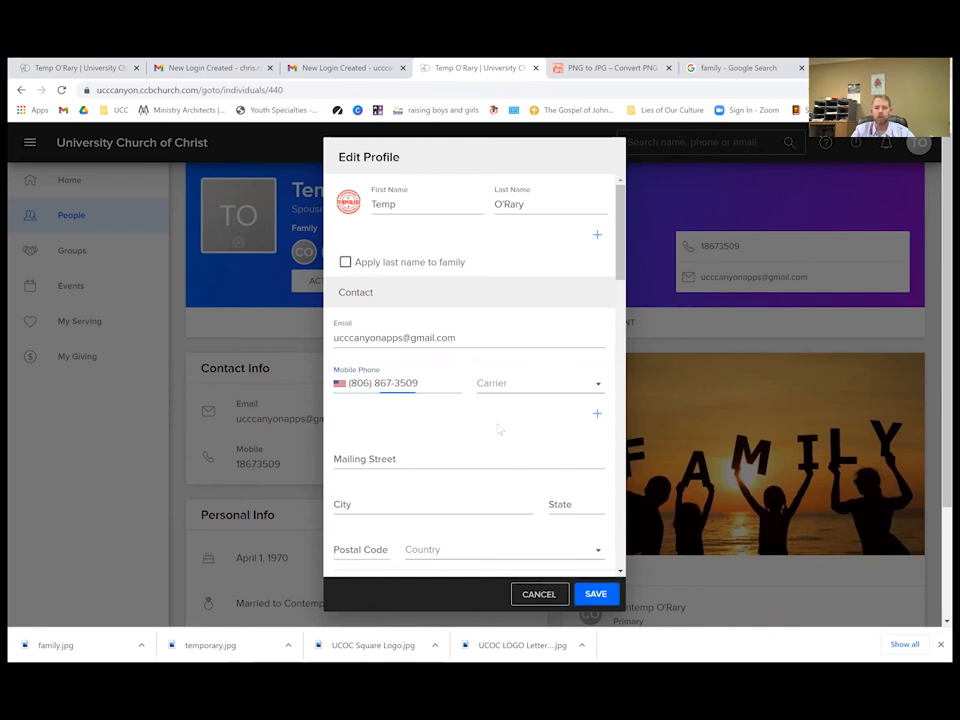
left_click(595, 594)
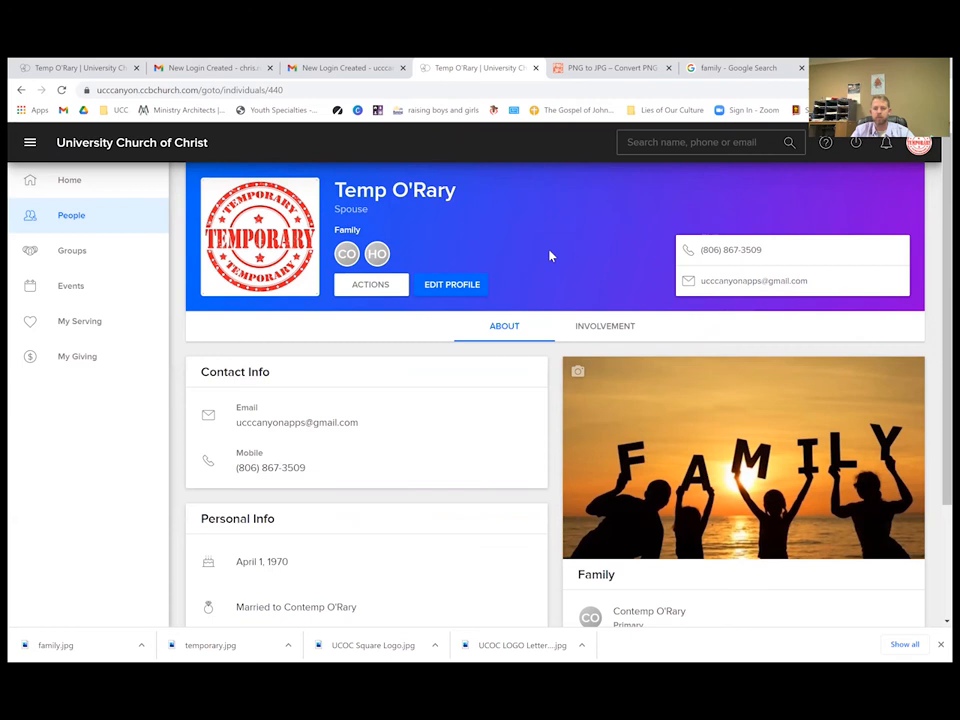
scroll(549, 256, "down", 2)
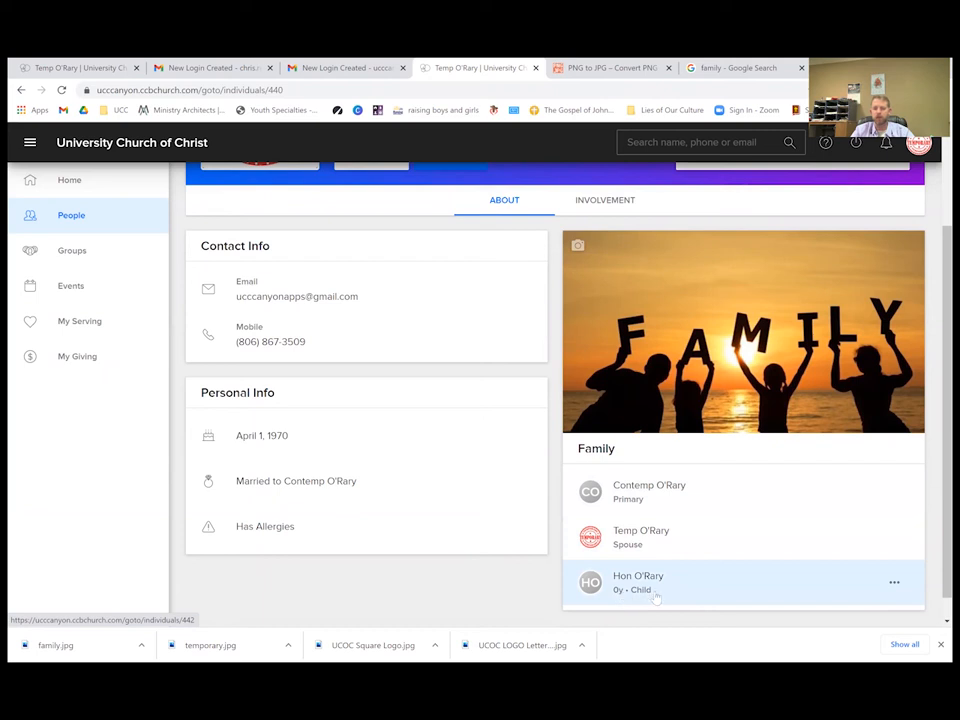
left_click(700, 594)
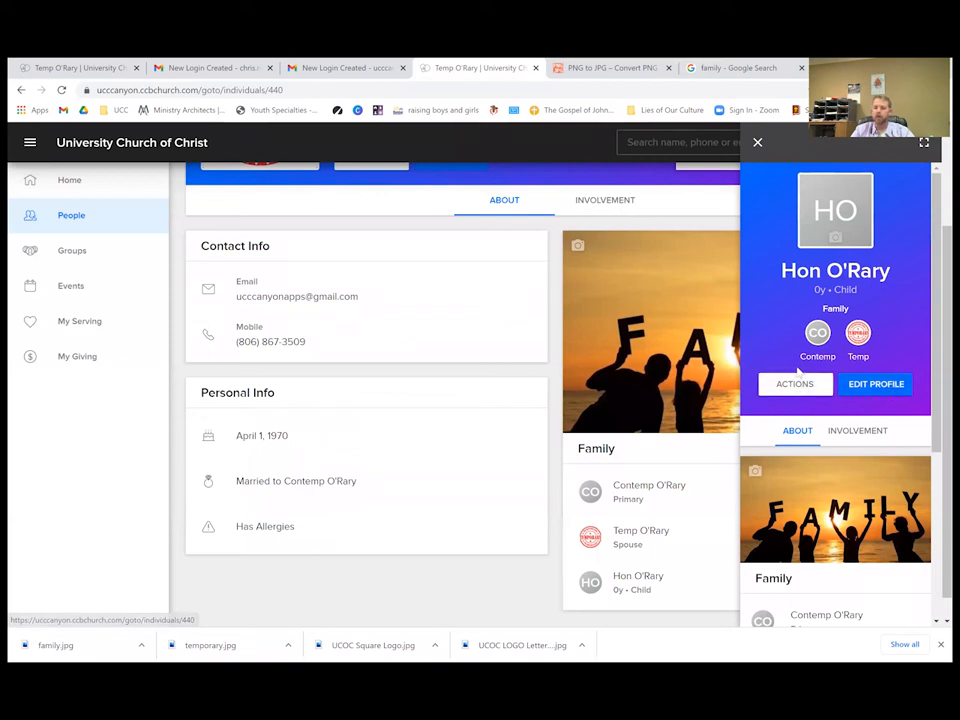
left_click(797, 382)
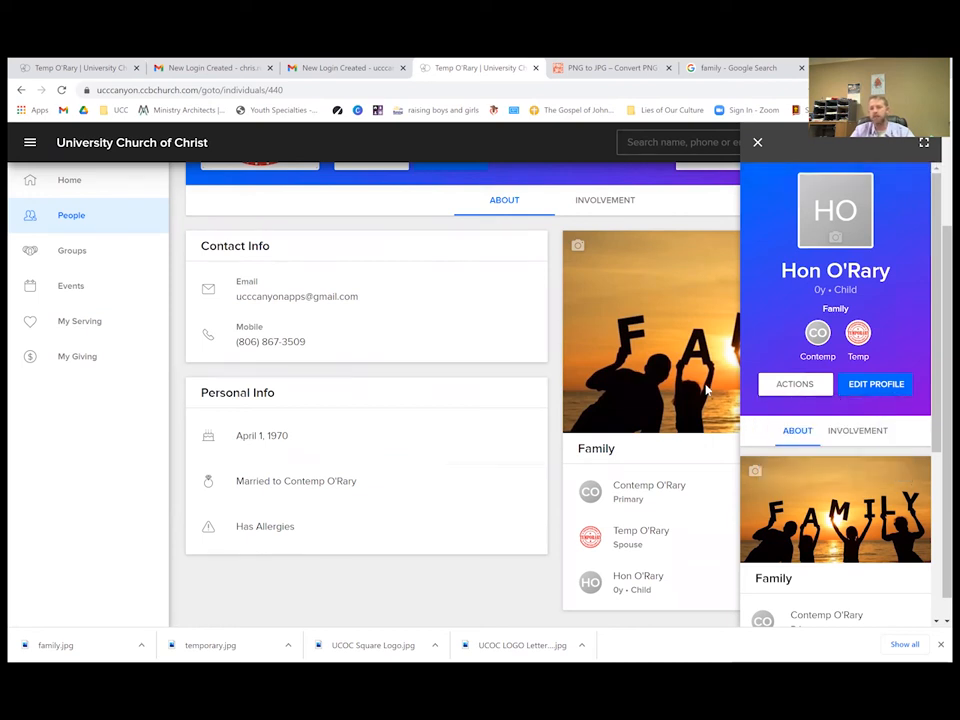
left_click(760, 144)
left_click(673, 141)
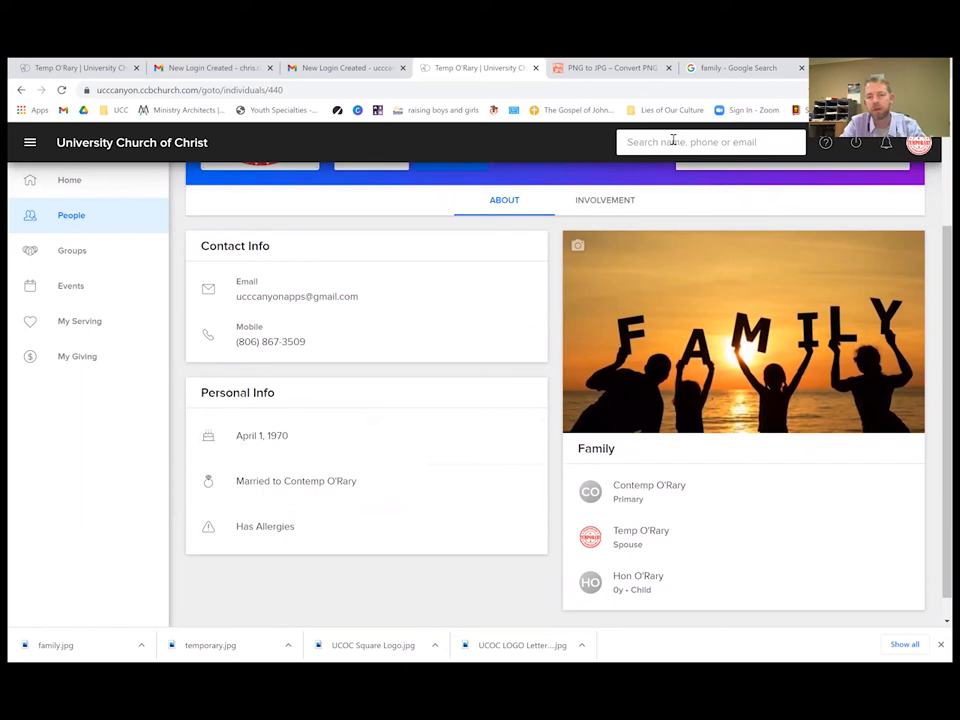
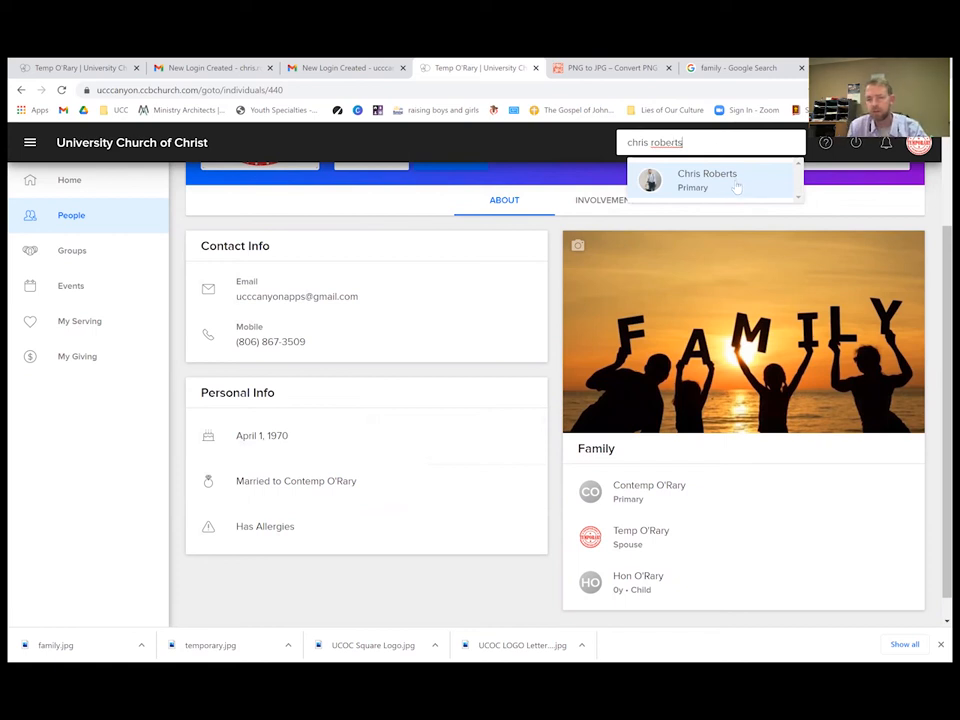
left_click_drag(700, 141, 595, 143)
type("carson")
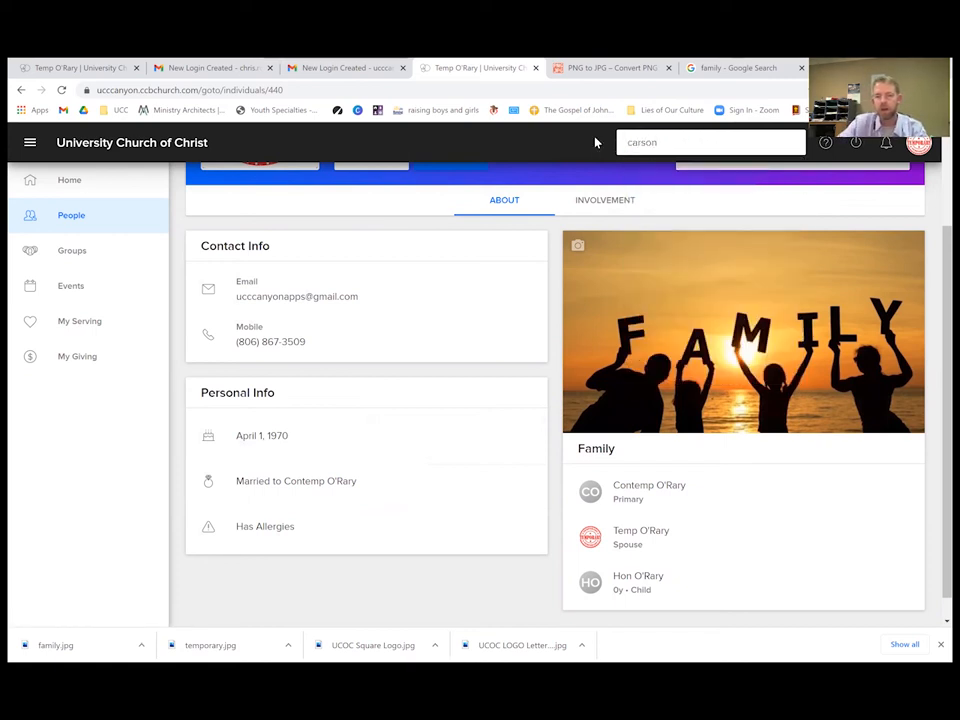
key("BackSpace")
key("BackSpace")
key("BackSpace")
key("BackSpace")
key("BackSpace")
key("BackSpace")
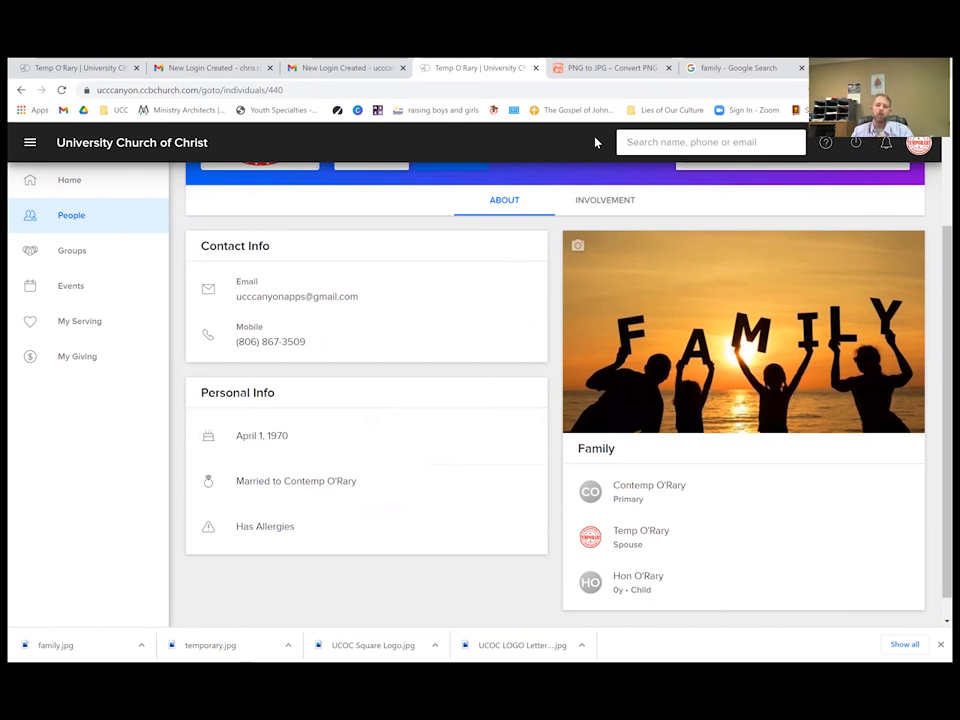
scroll(441, 306, "up", 2)
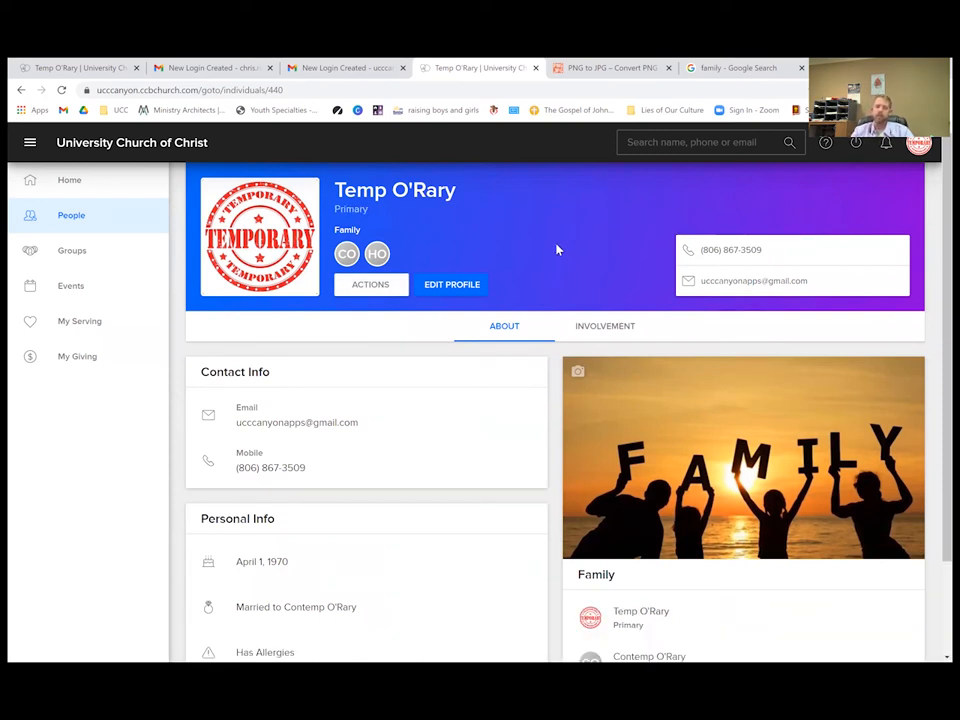
Open Privacy from the profile's ACTIONS menu to view the default visibility settings.
left_click(373, 296)
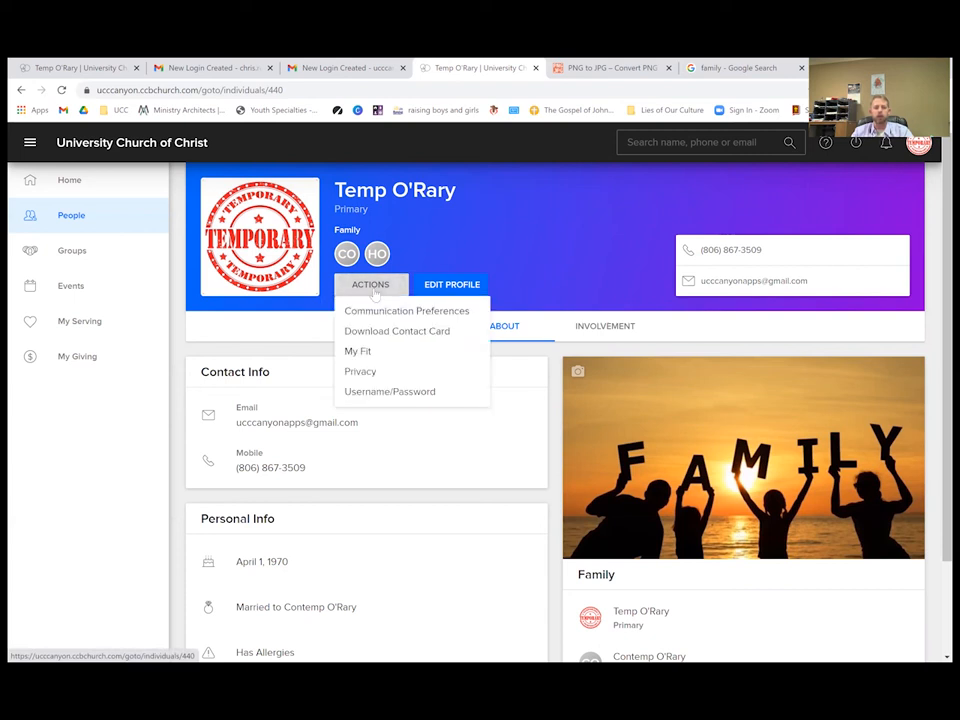
left_click(352, 376)
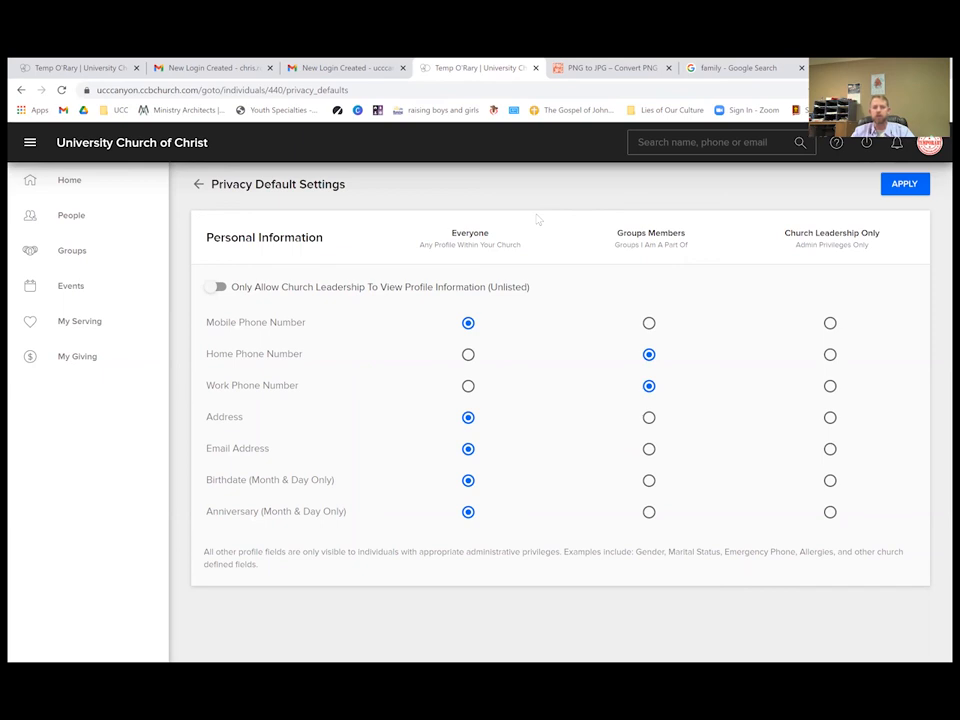
Go back to the University Church of Christ Home page from the sidebar.
left_click(144, 196)
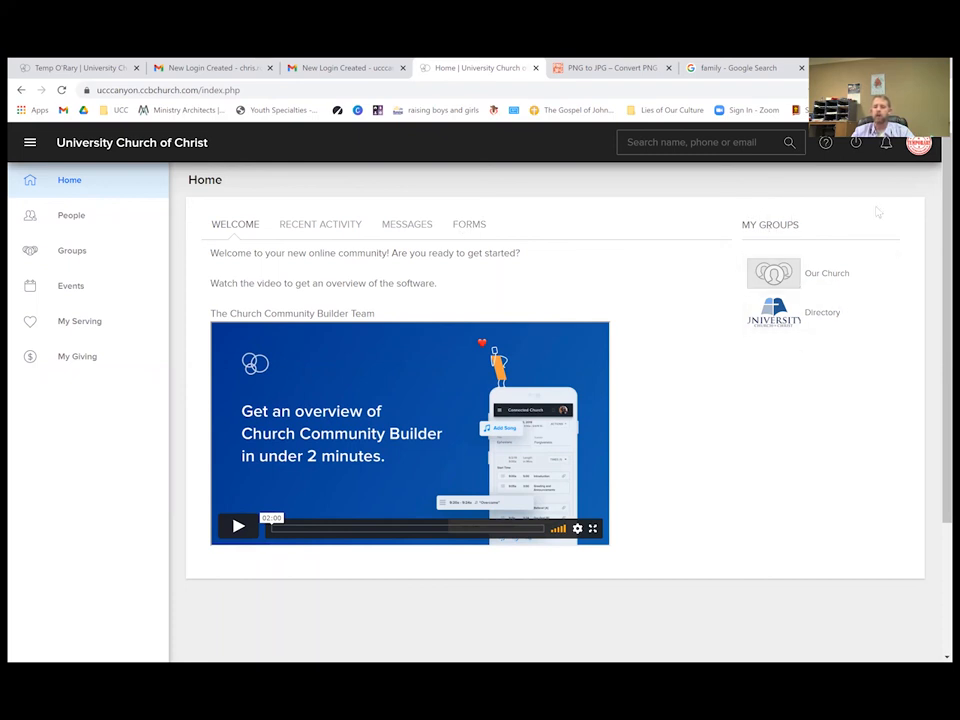
Open the Directory group under My Groups to list its 445 participants.
left_click(828, 320)
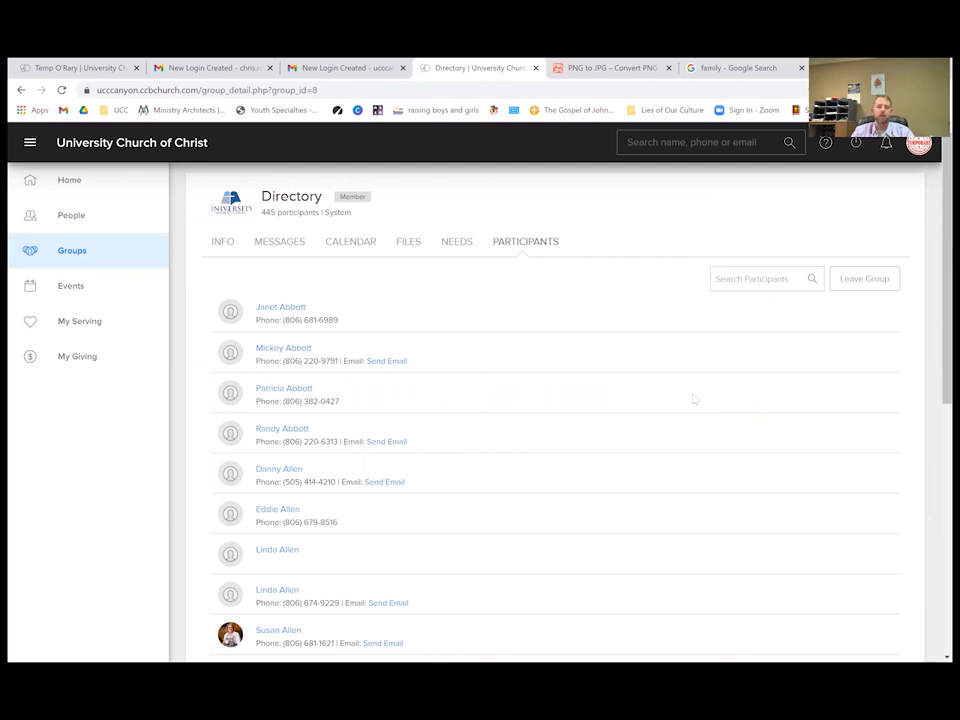
Browse the Directory participants list, then move on to the Events calendar.
scroll(566, 463, "down", 2)
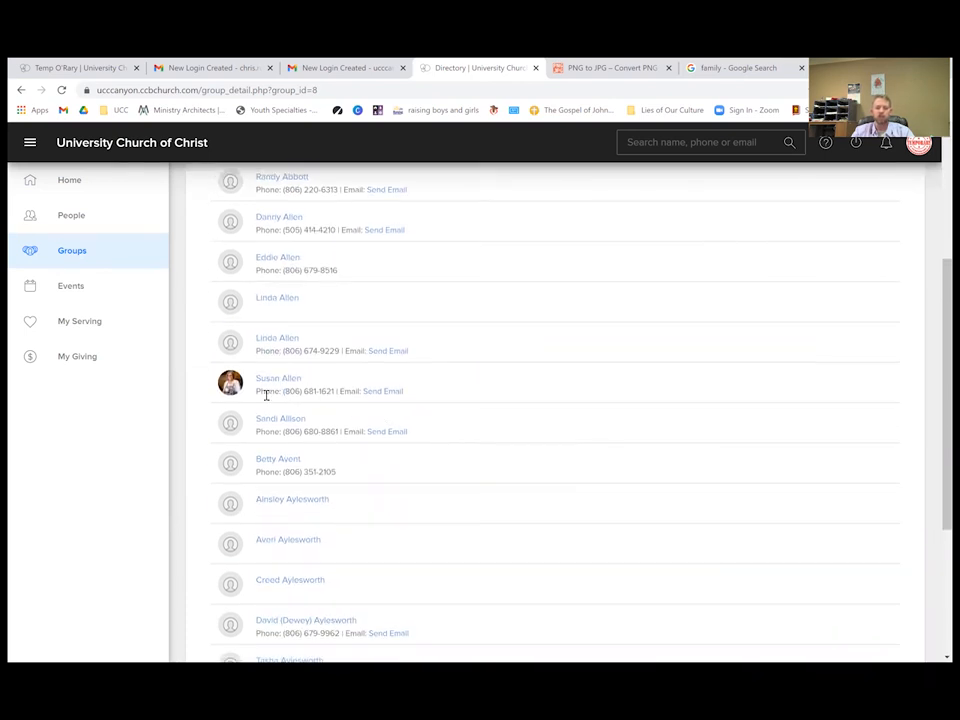
scroll(609, 499, "down", 3)
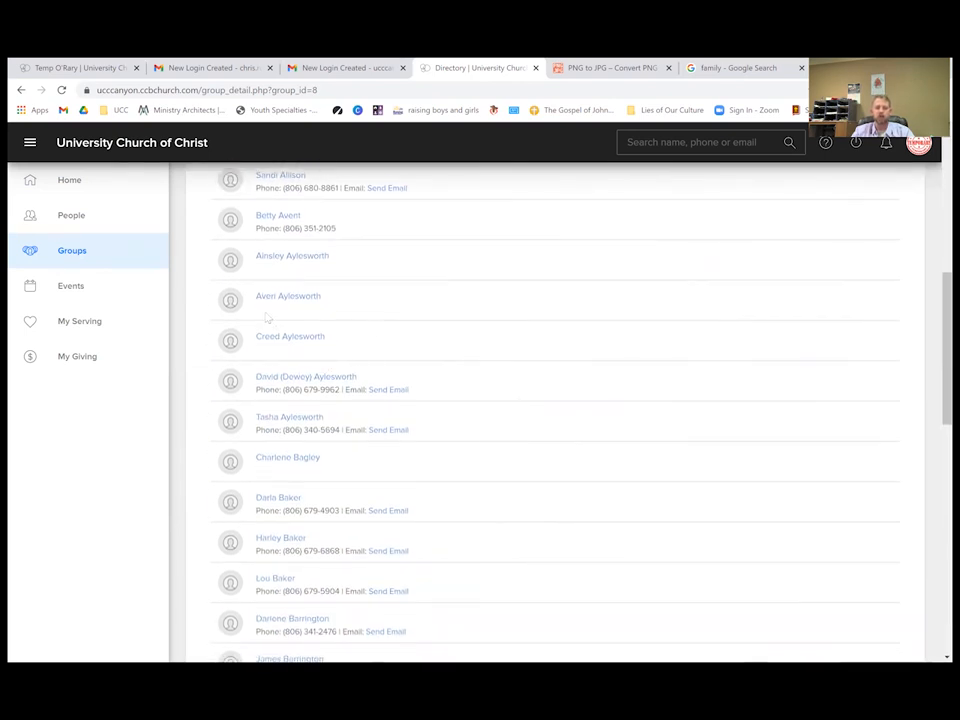
mouse_move(278, 342)
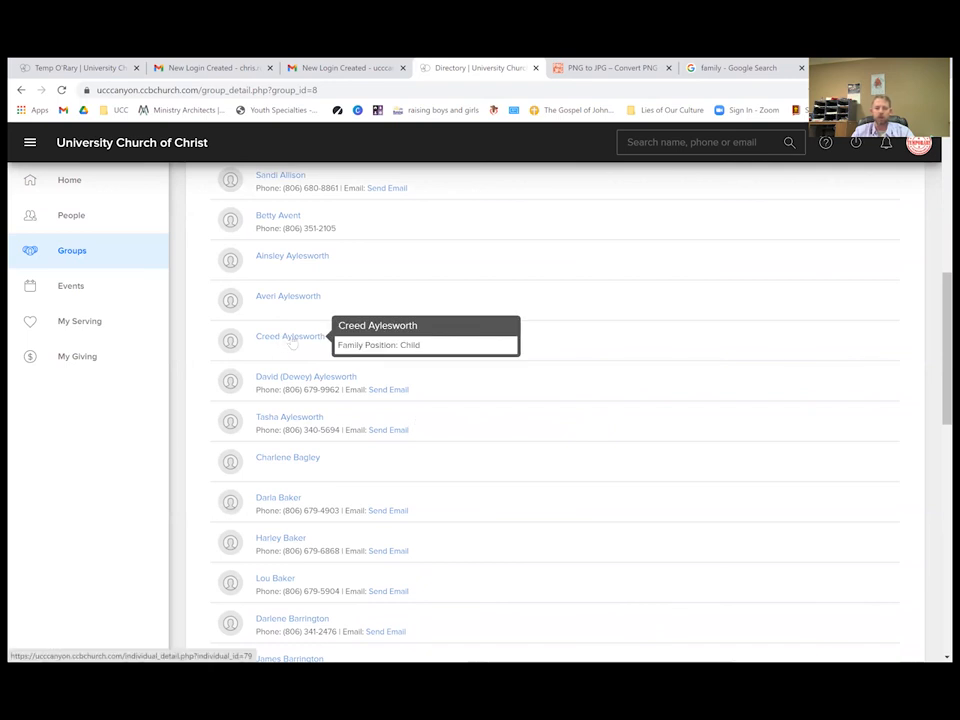
scroll(606, 398, "up", 5)
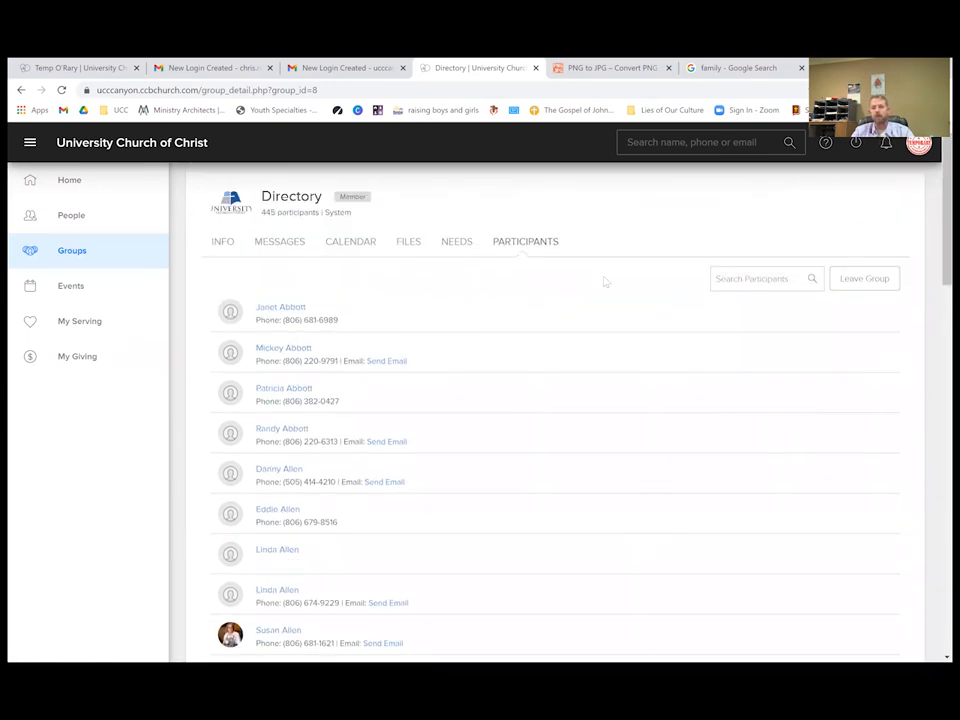
left_click(644, 143)
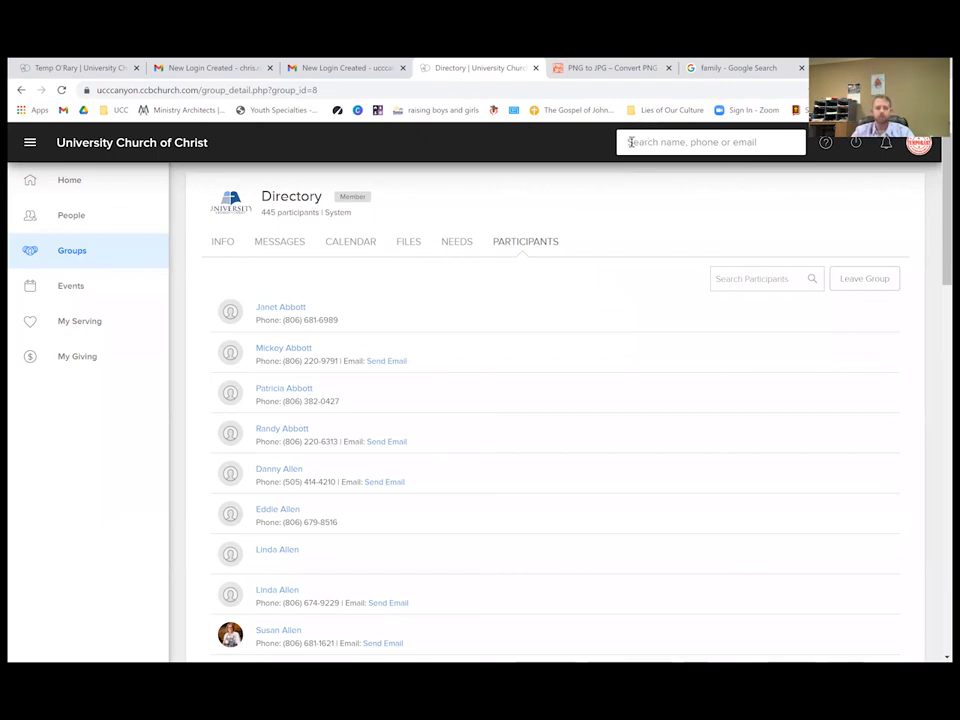
left_click(70, 288)
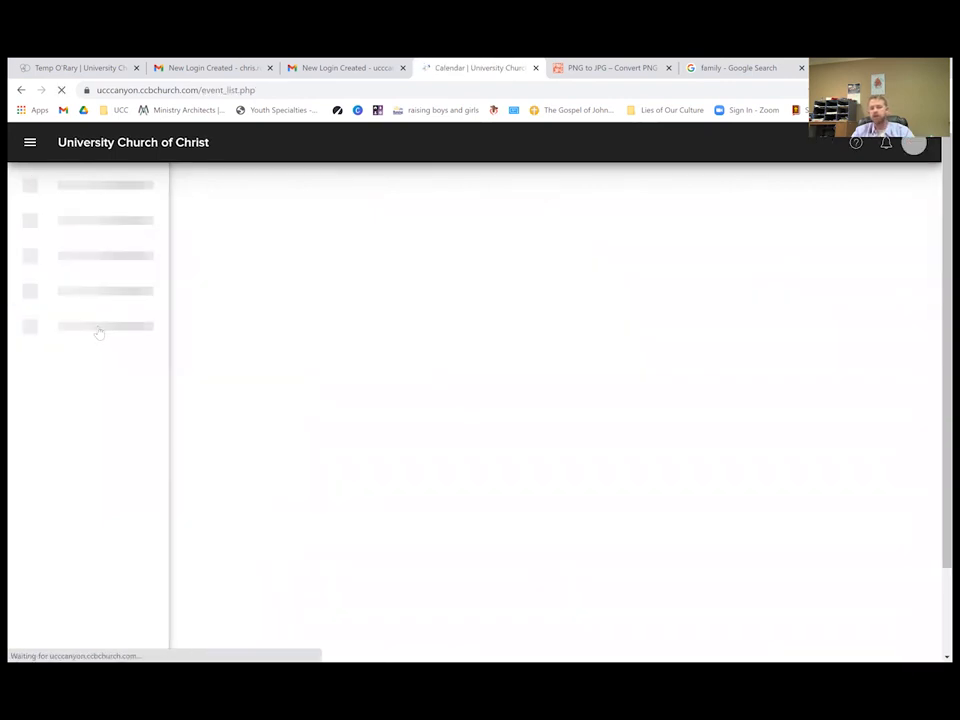